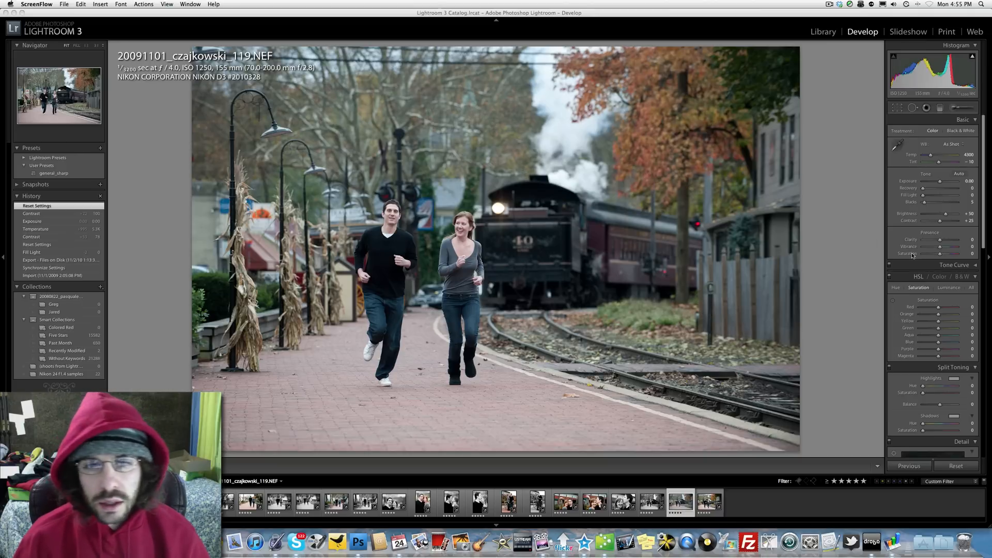
left_click(949, 247)
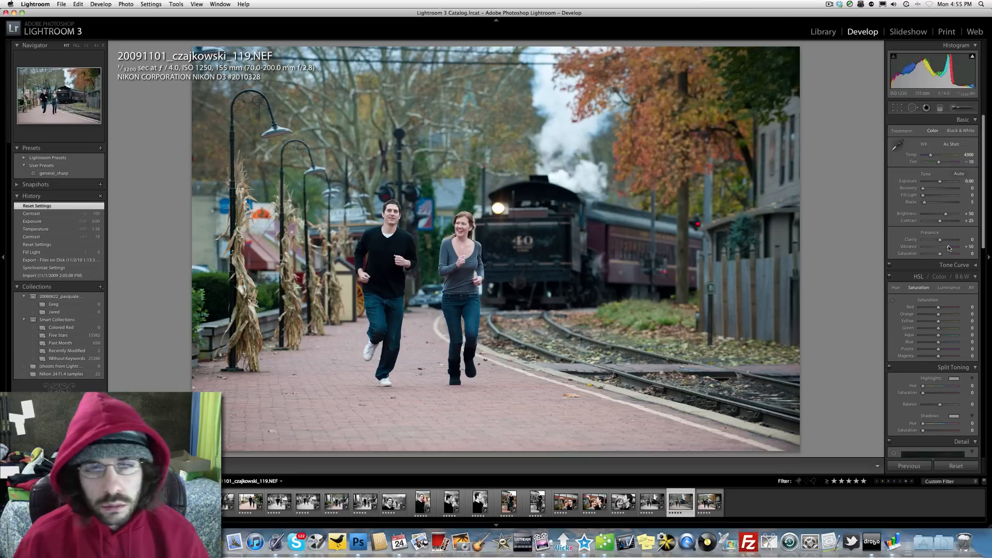
left_click_drag(948, 254, 941, 255)
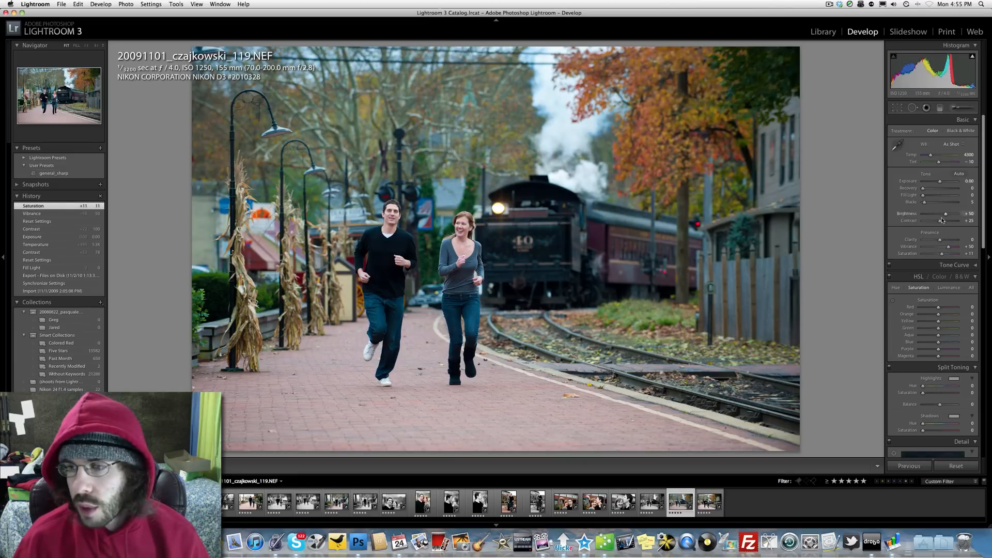
left_click_drag(940, 221, 949, 222)
left_click_drag(930, 156, 932, 157)
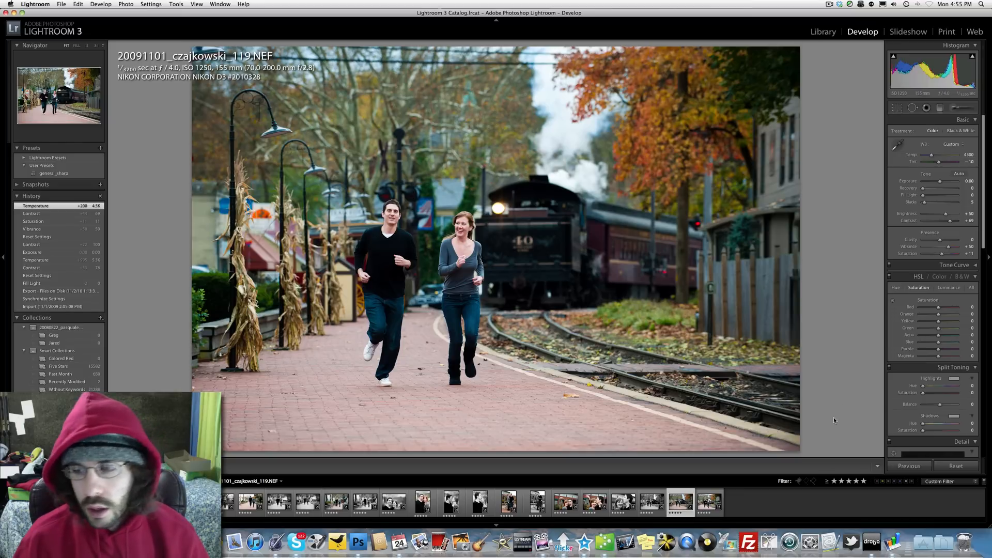
left_click(945, 463)
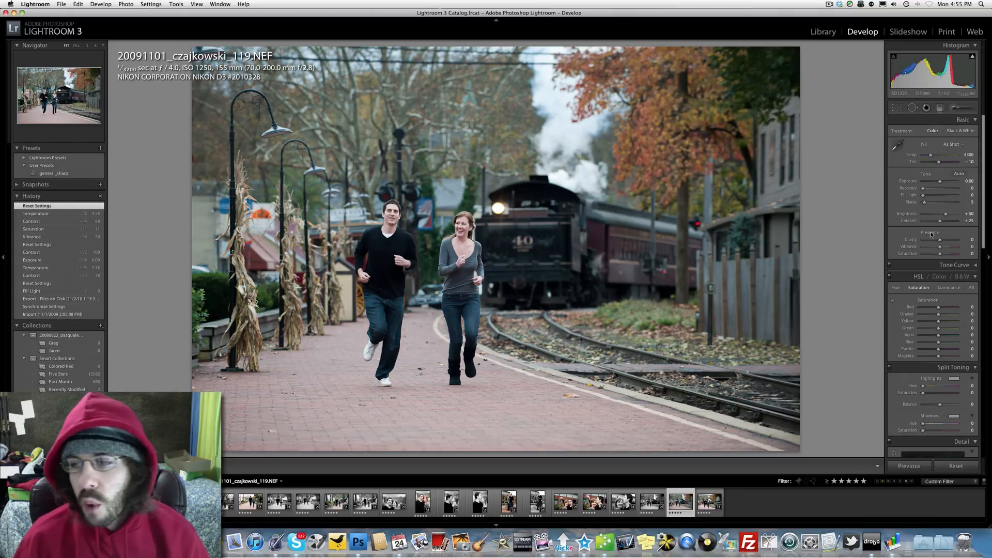
Convert the photo to black and white by setting vibrance and saturation to -100, and raise contrast to +100
left_click_drag(939, 253, 884, 248)
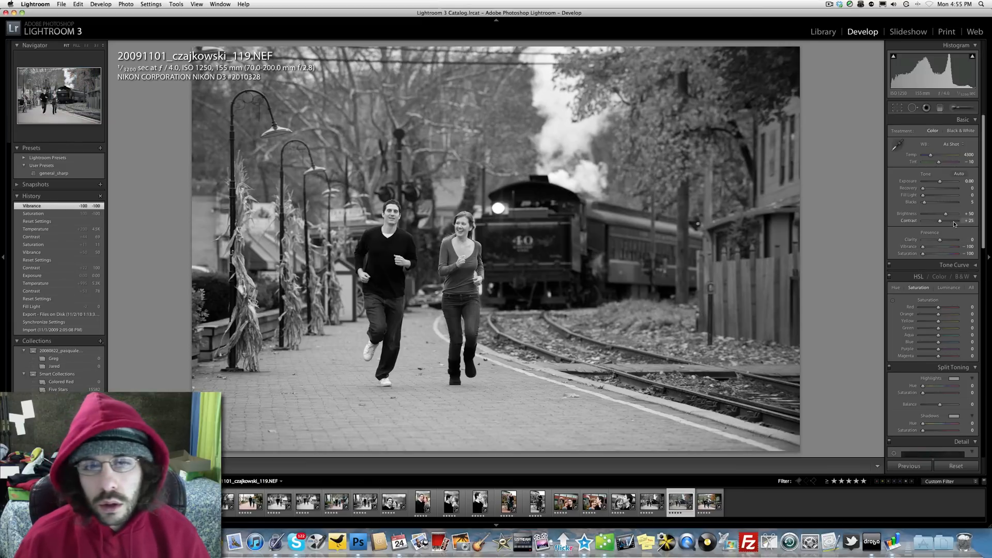
left_click_drag(954, 223, 986, 223)
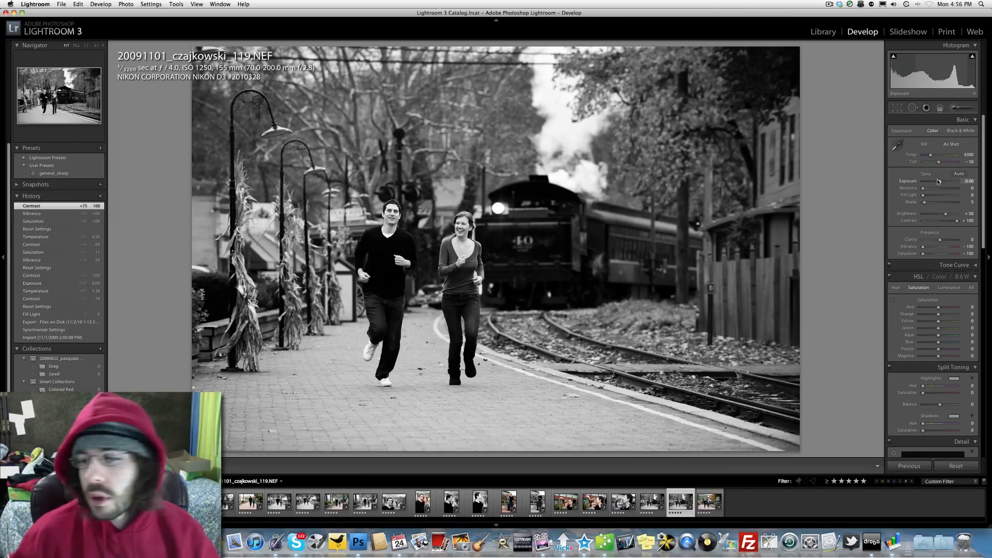
Set exposure to +0.25 and clarity to +20, undoing a stray blacks adjustment
left_click_drag(938, 181, 941, 182)
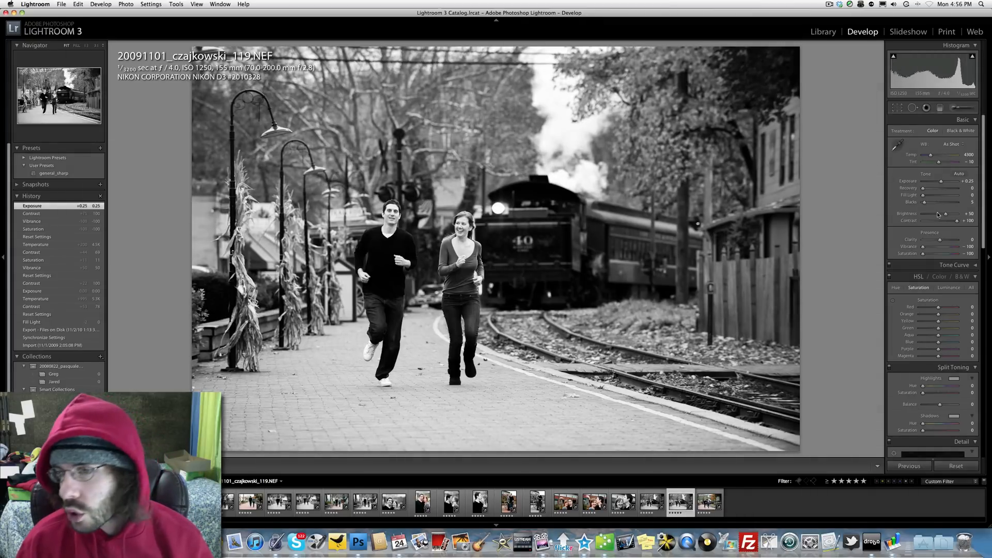
left_click_drag(941, 241, 944, 242)
left_click_drag(924, 203, 932, 208)
key("super+z")
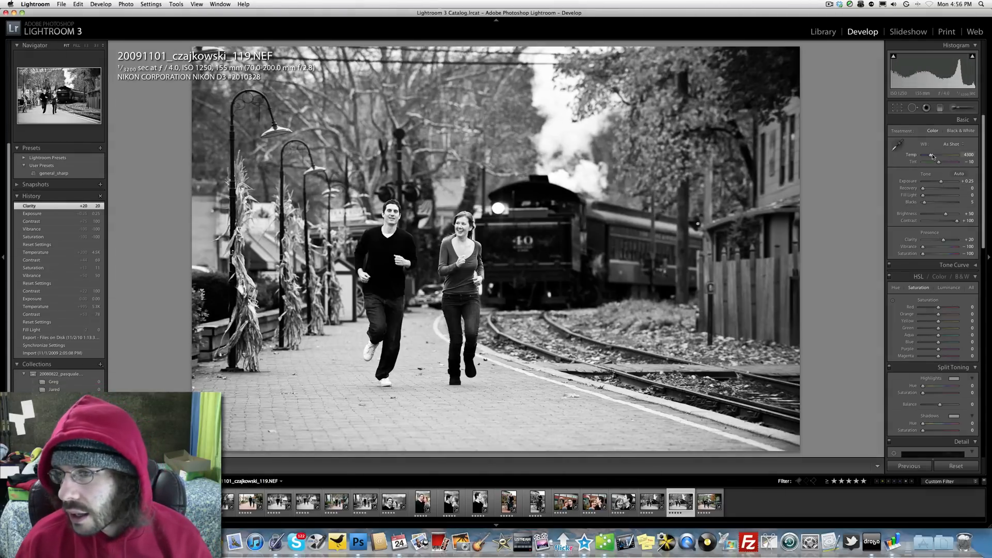
Cool the temperature to 3677, adjust fill light and blacks, and set exposure to +0.35
left_click_drag(929, 157, 928, 156)
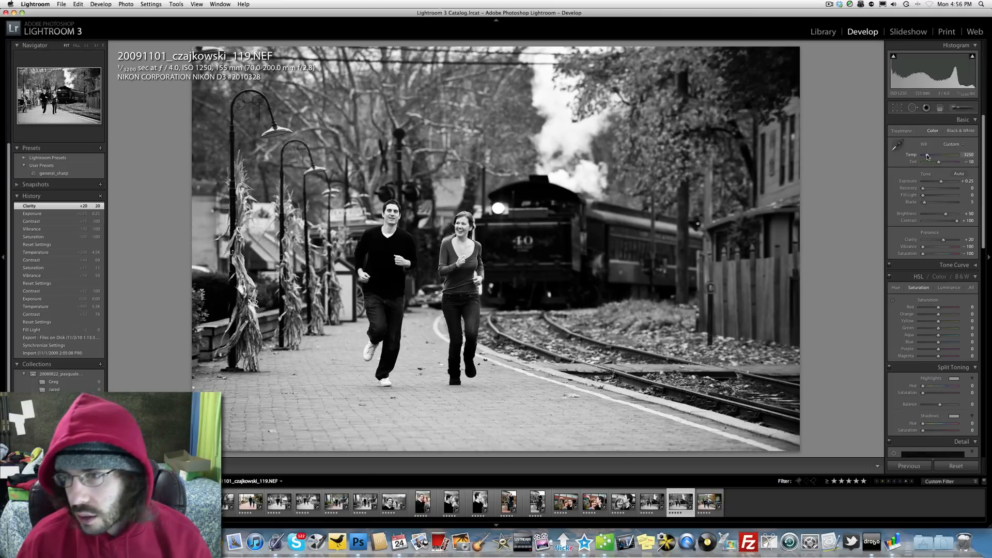
mouse_move(927, 156)
left_mouse_down()
mouse_move(978, 158)
mouse_move(929, 156)
left_mouse_up()
left_click_drag(928, 157, 925, 202)
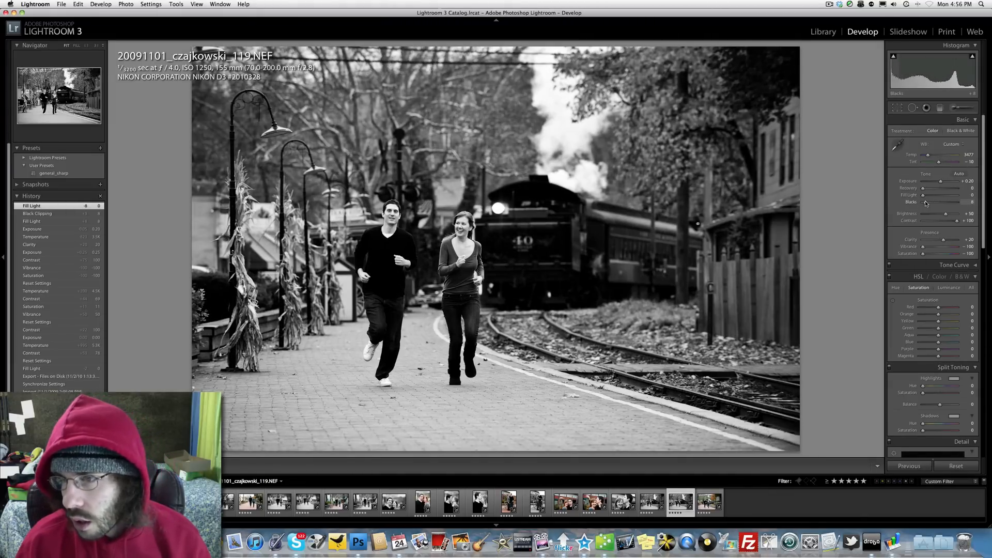
left_click_drag(925, 203, 924, 203)
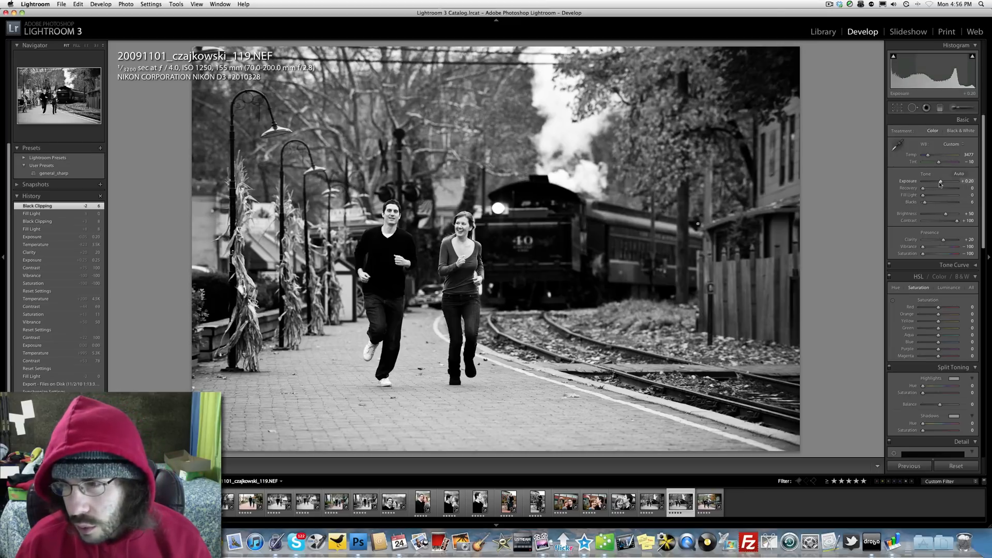
left_click_drag(940, 183, 941, 184)
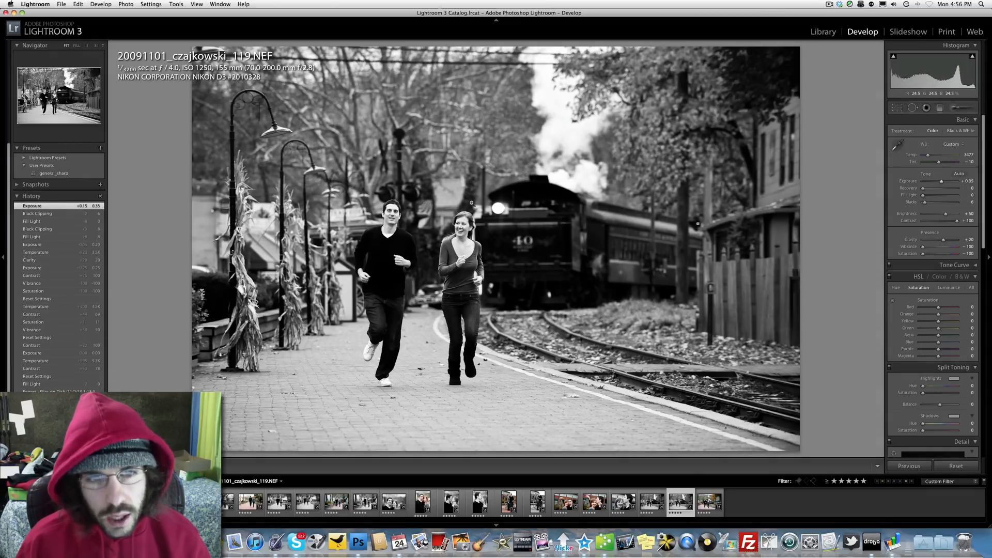
Zoom in to 1:1 and pan across the couple to inspect detail, then return to the full view
left_click(382, 215)
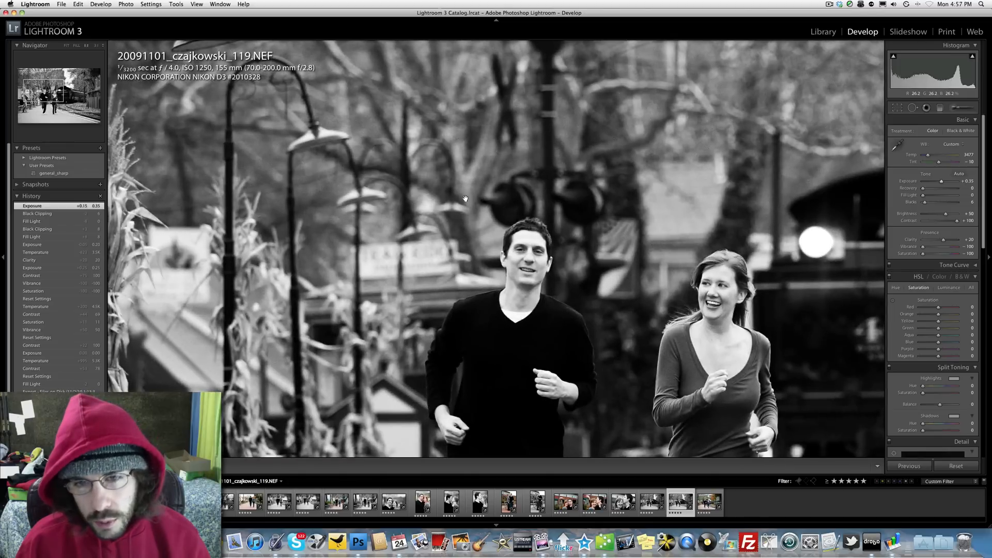
left_click_drag(713, 253, 609, 163)
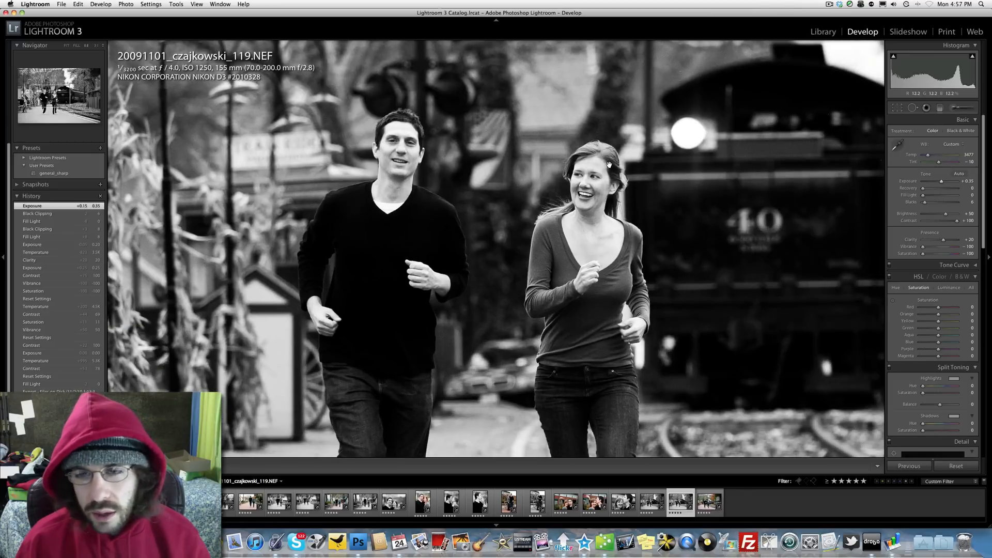
left_click_drag(567, 160, 551, 239)
left_click_drag(560, 181, 544, 283)
left_click(472, 292)
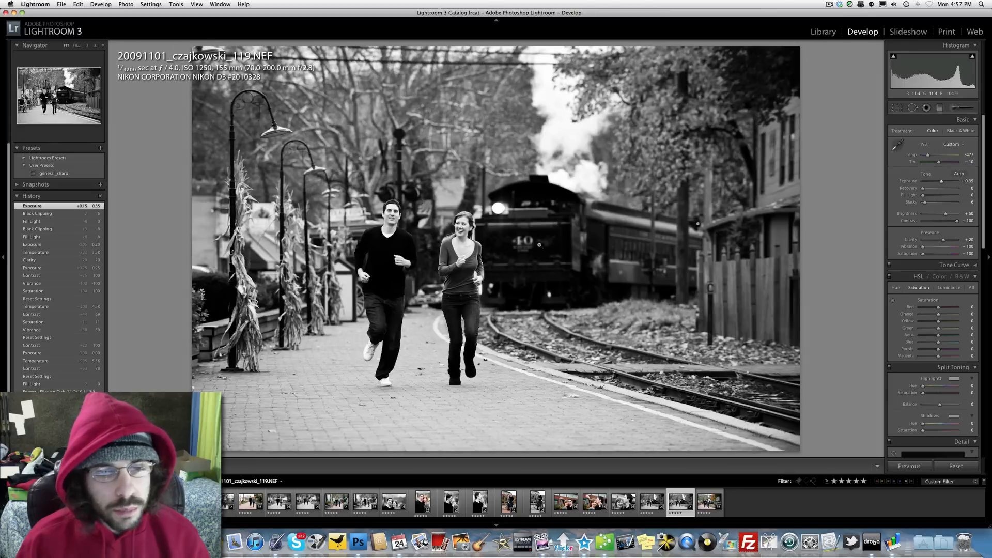
left_click(383, 208)
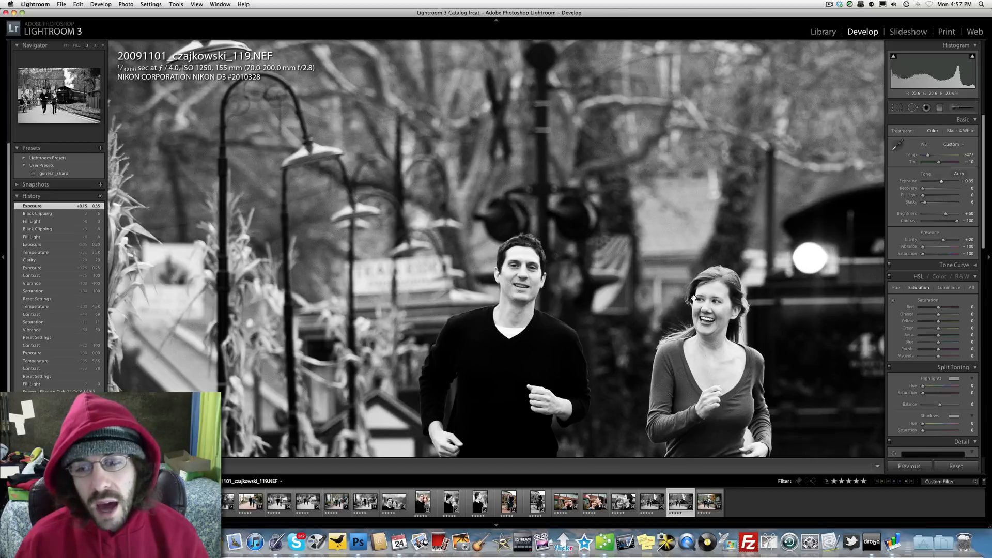
left_click(714, 272)
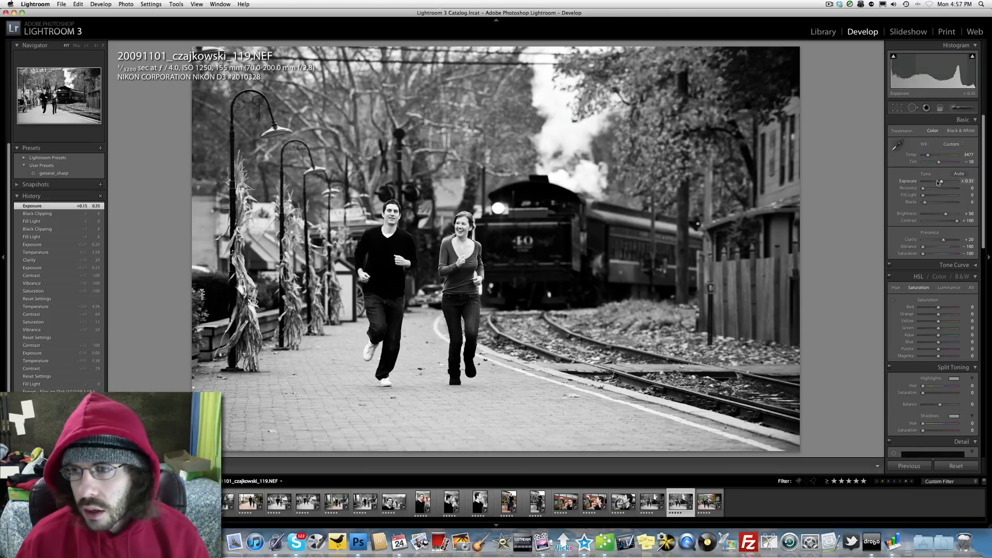
Fine-tune the exposure and check the couple at 1:1 zoom
left_click_drag(939, 182, 940, 182)
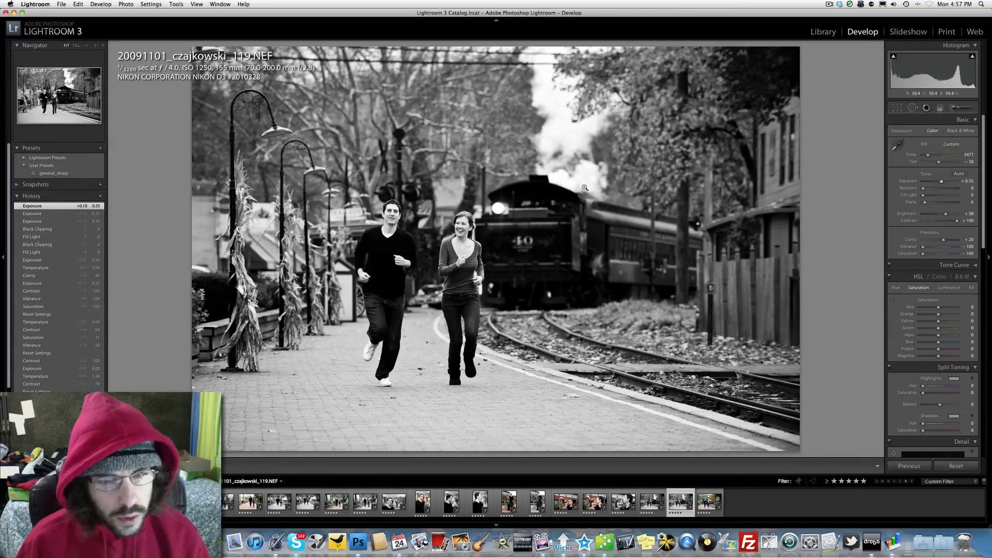
left_click(454, 229)
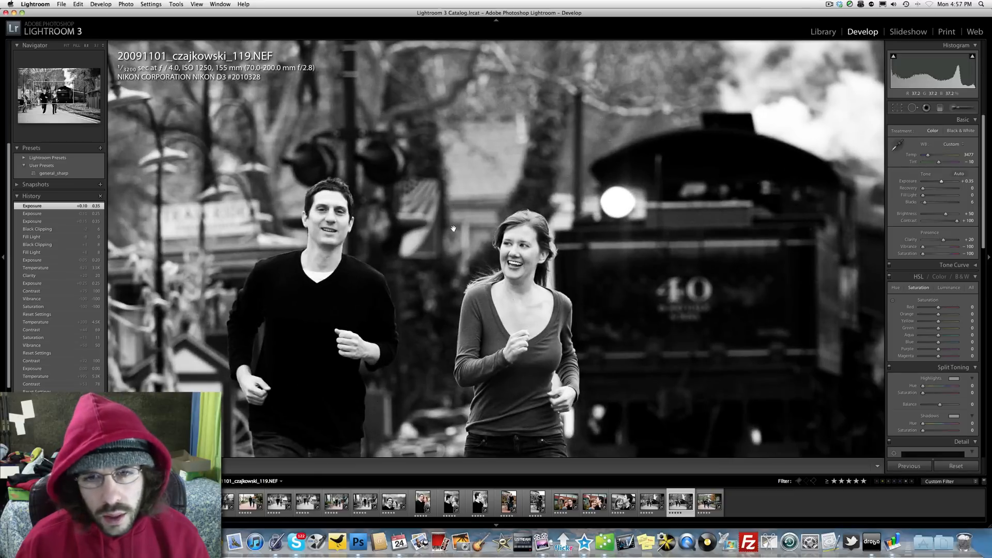
left_click(454, 229)
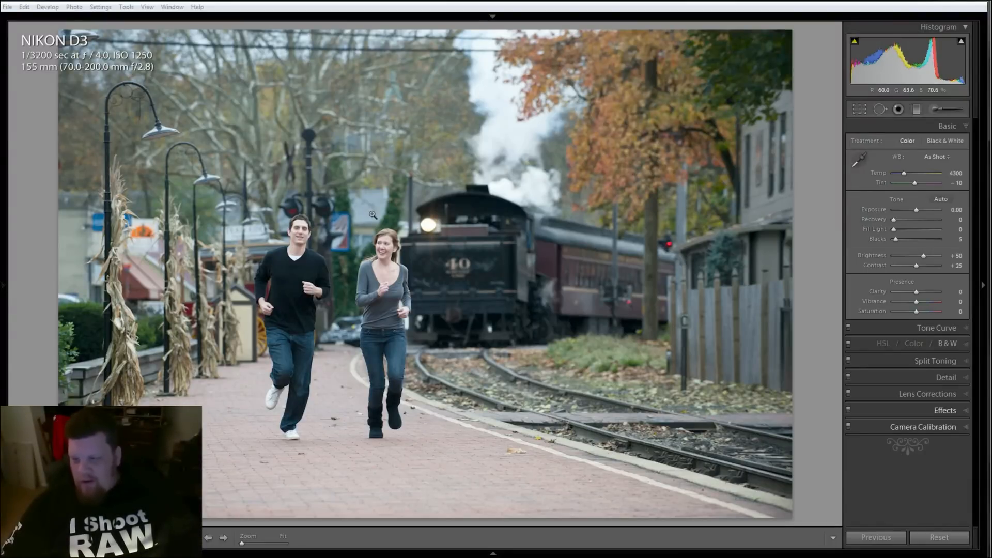
Try the Camera Landscape calibration profile and undo it
left_click(952, 431)
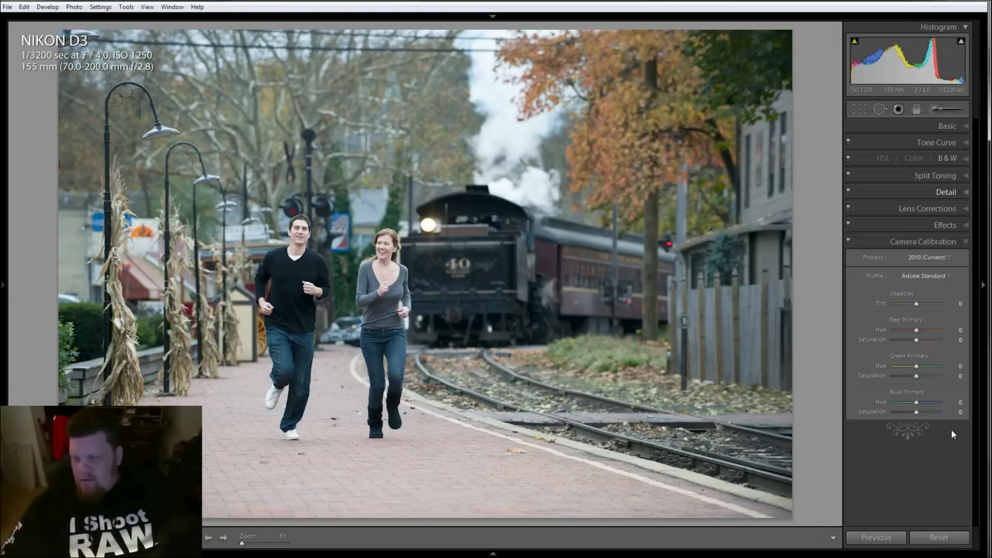
left_click(934, 278)
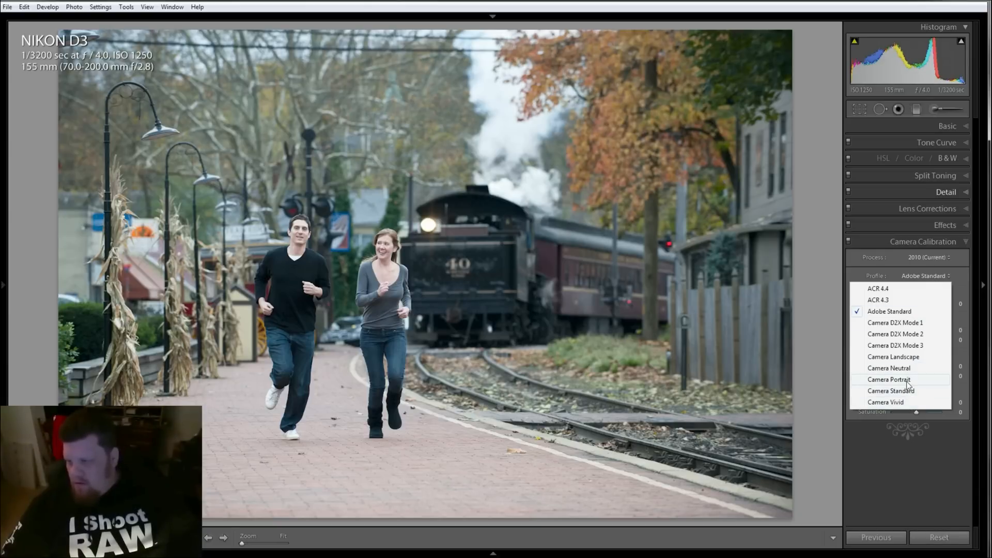
left_click(908, 355)
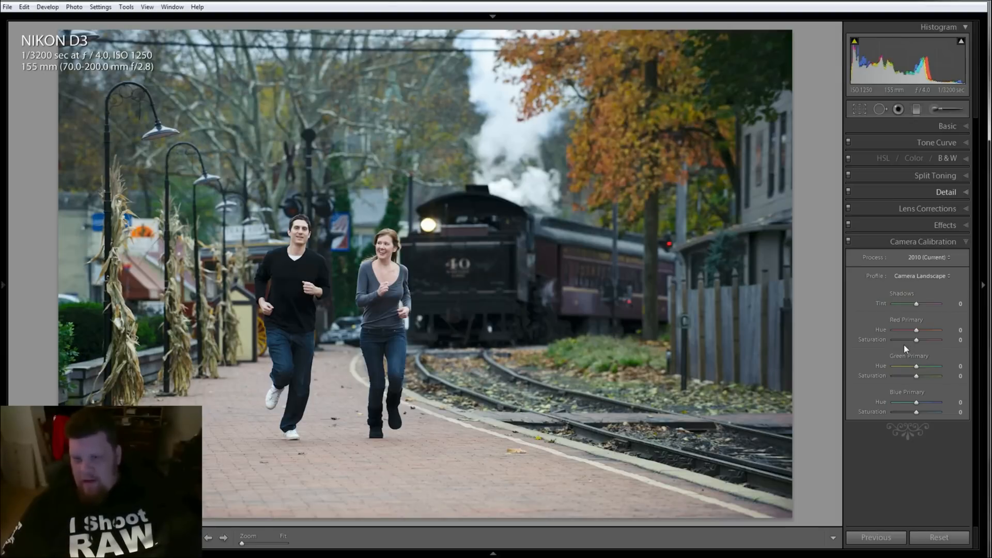
key("ctrl+z")
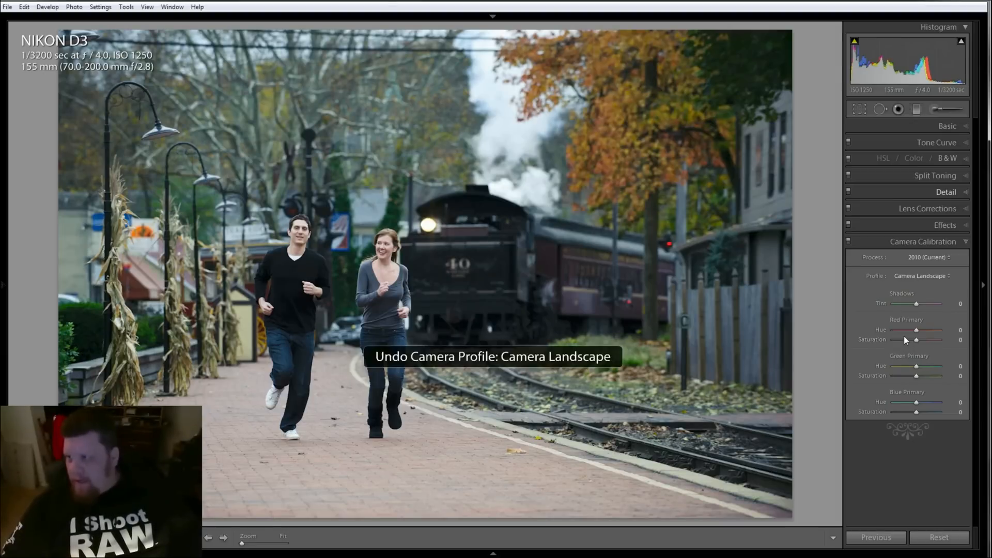
key("ctrl+z")
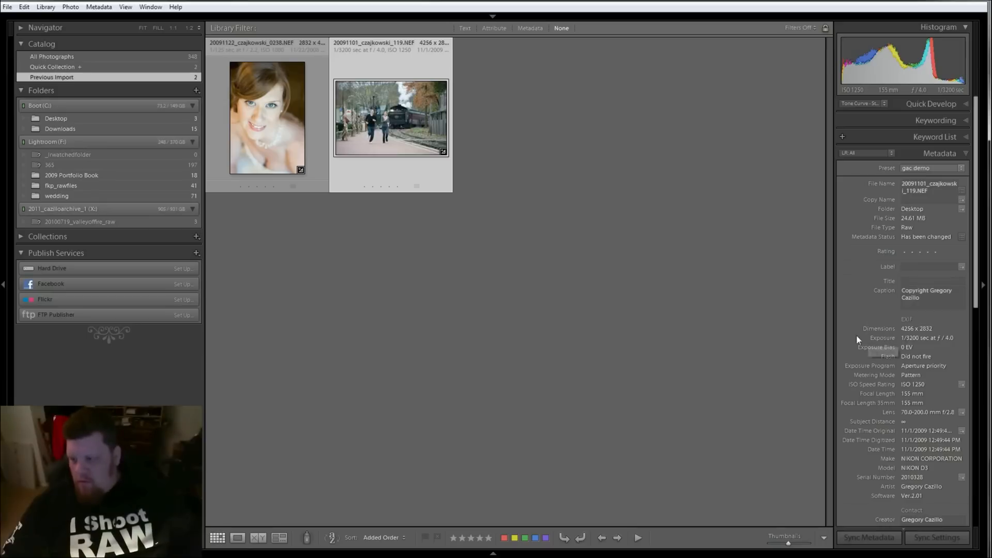
key("d")
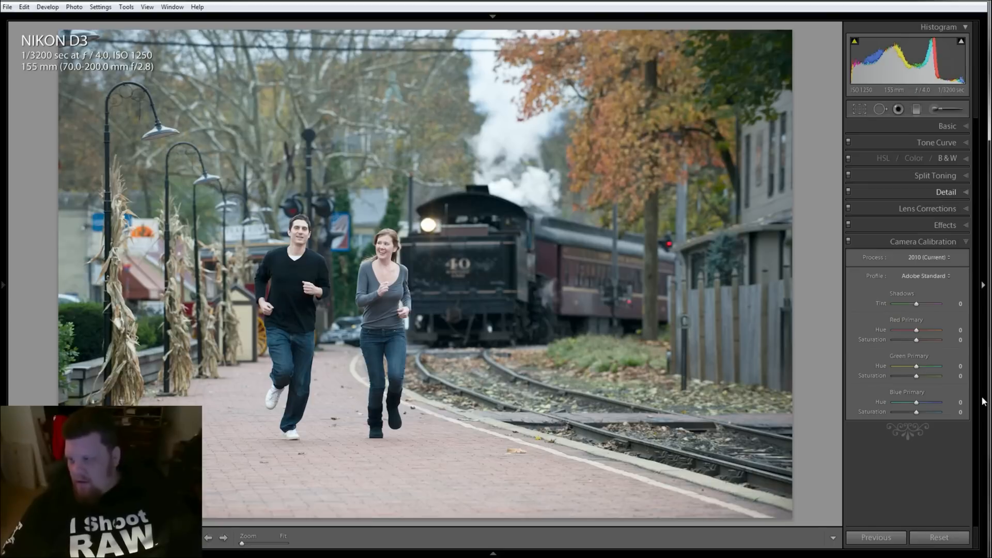
Set the camera calibration profile to Camera Landscape
left_click(941, 276)
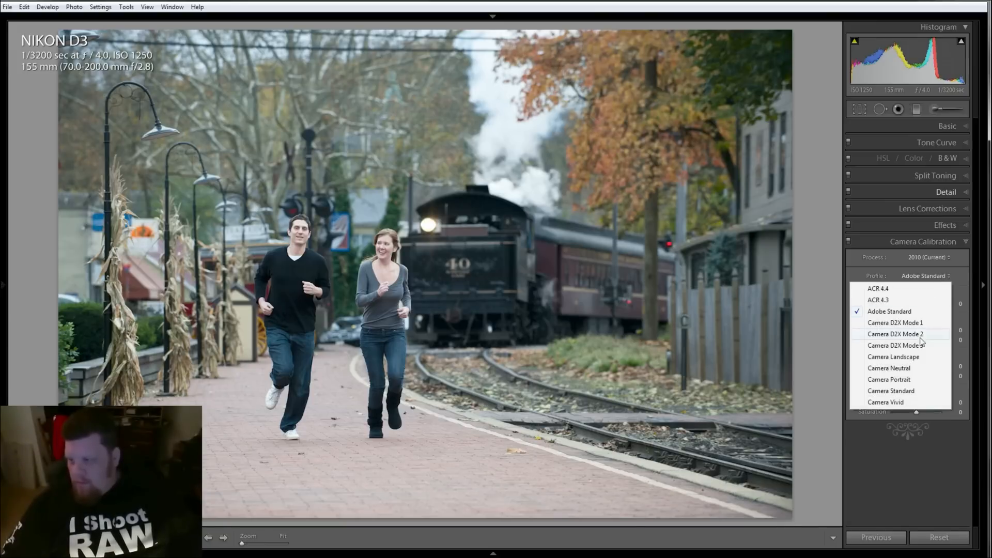
left_click(916, 358)
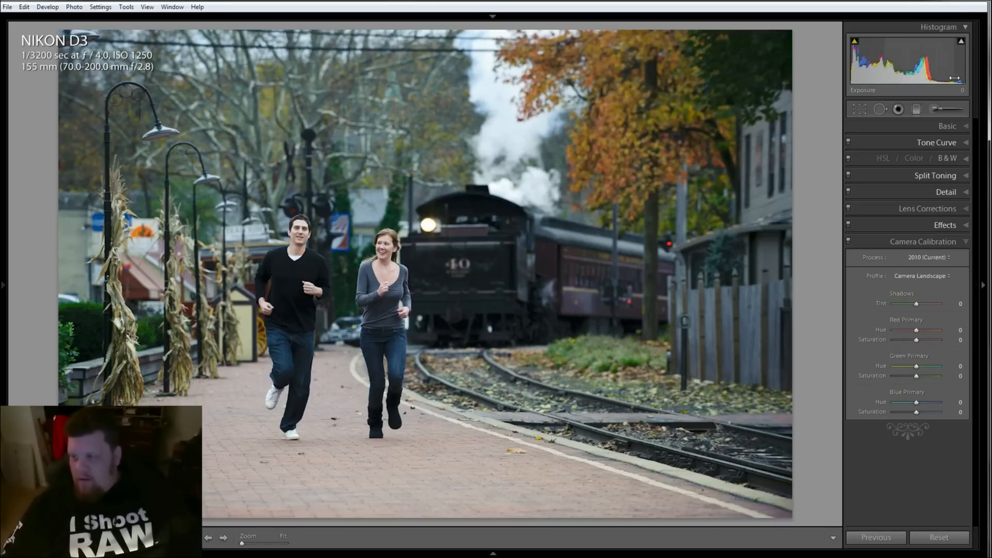
In the Tone Curve, set highlights to +54, lights to +31, darks to +7 and shadows to +16
left_click(967, 144)
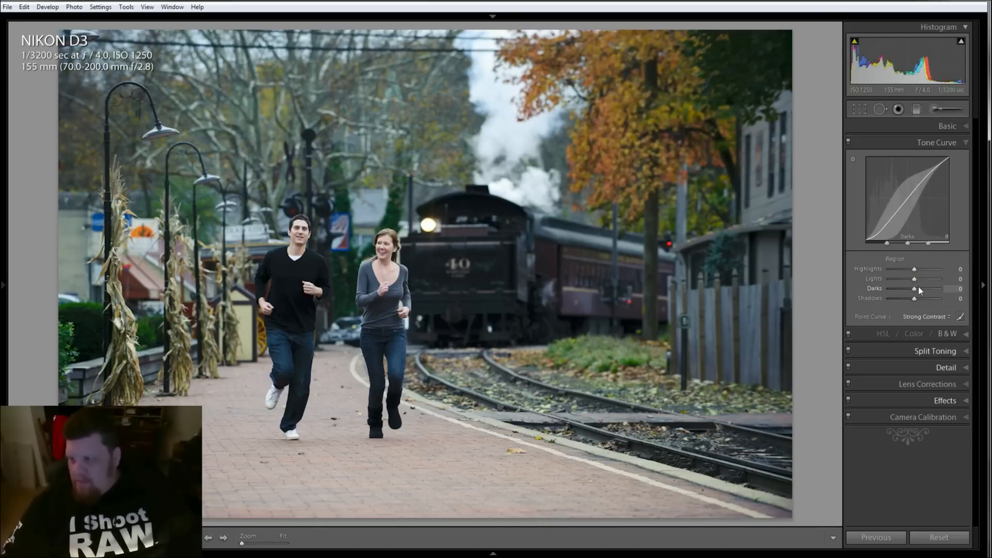
mouse_move(915, 290)
left_mouse_down()
mouse_move(923, 280)
mouse_move(918, 300)
left_mouse_up()
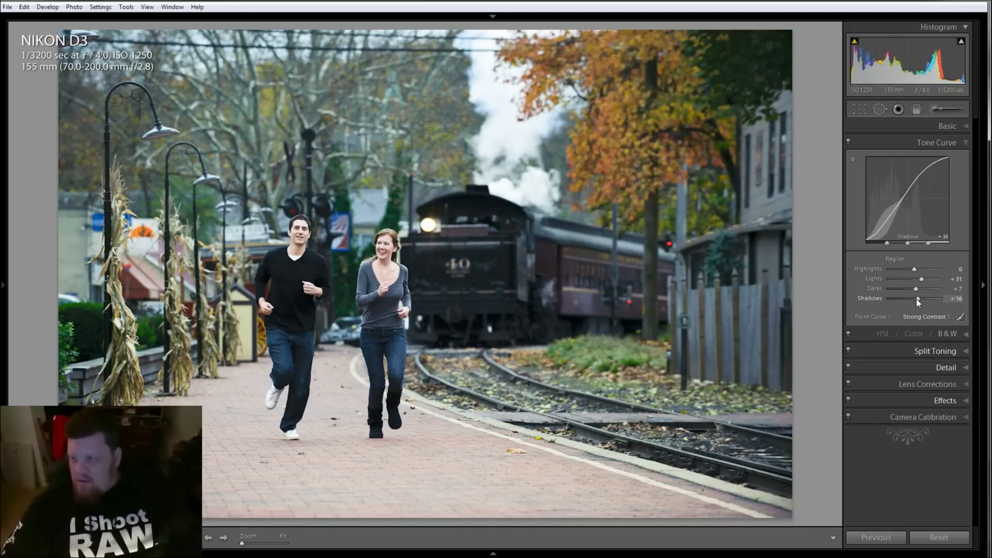
left_click_drag(913, 270, 926, 270)
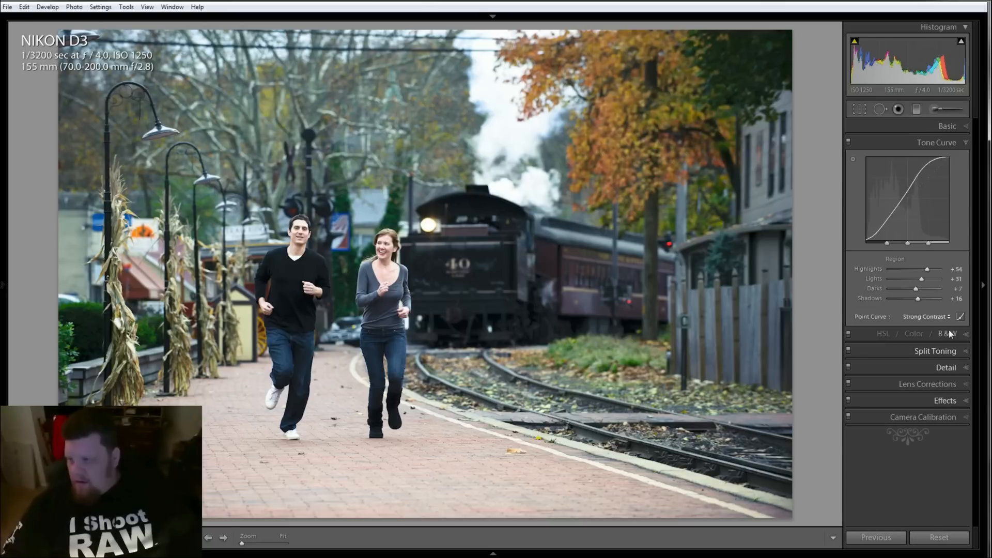
In the Basic settings, reset vibrance to 0, set clarity to +15 and contrast to +34, and zoom in to check
left_click(962, 126)
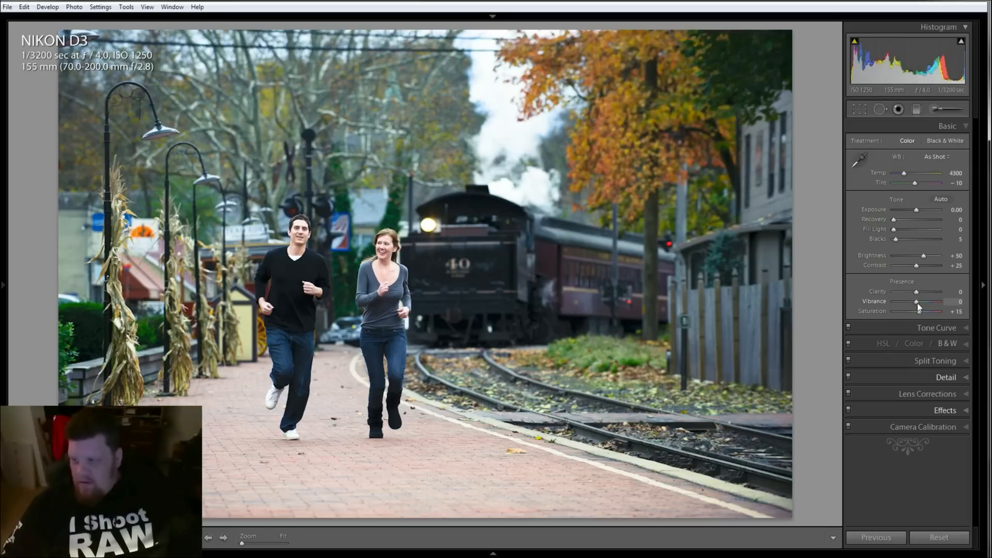
left_click_drag(916, 301, 918, 303)
double_click(870, 303)
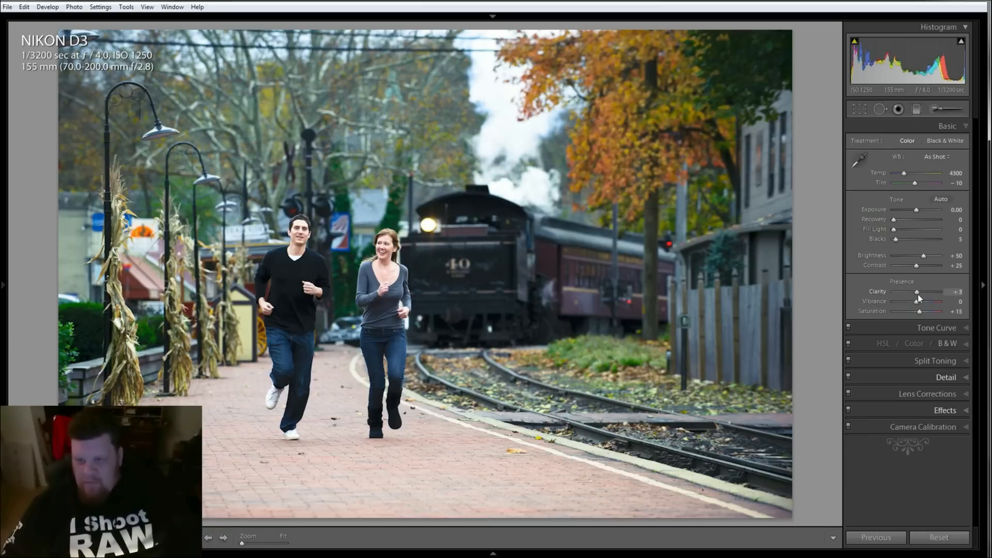
left_click_drag(918, 295, 917, 266)
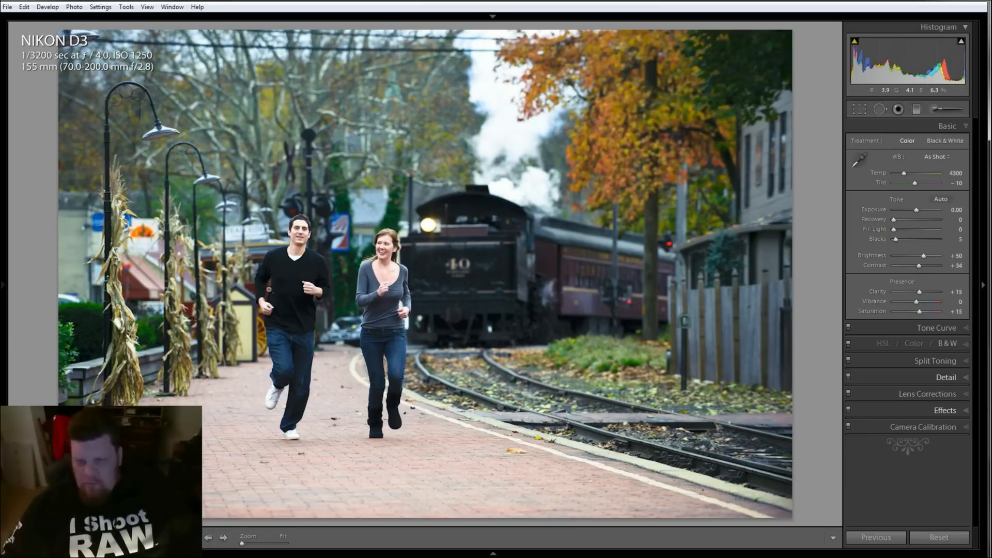
left_click(309, 259)
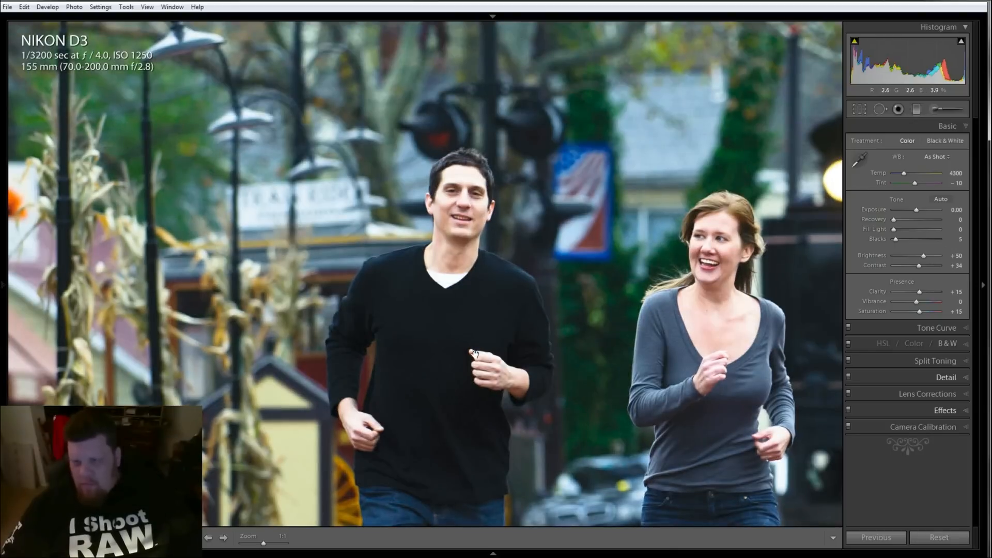
Try lowering the blacks to 1 while zoomed on the couple, then undo the change
left_click_drag(474, 355, 439, 275)
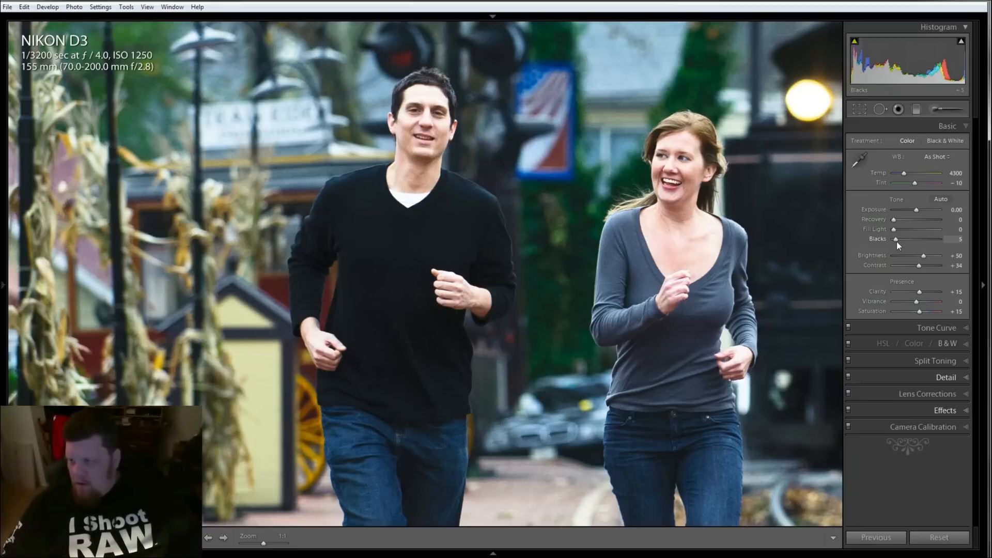
left_click_drag(897, 240, 895, 240)
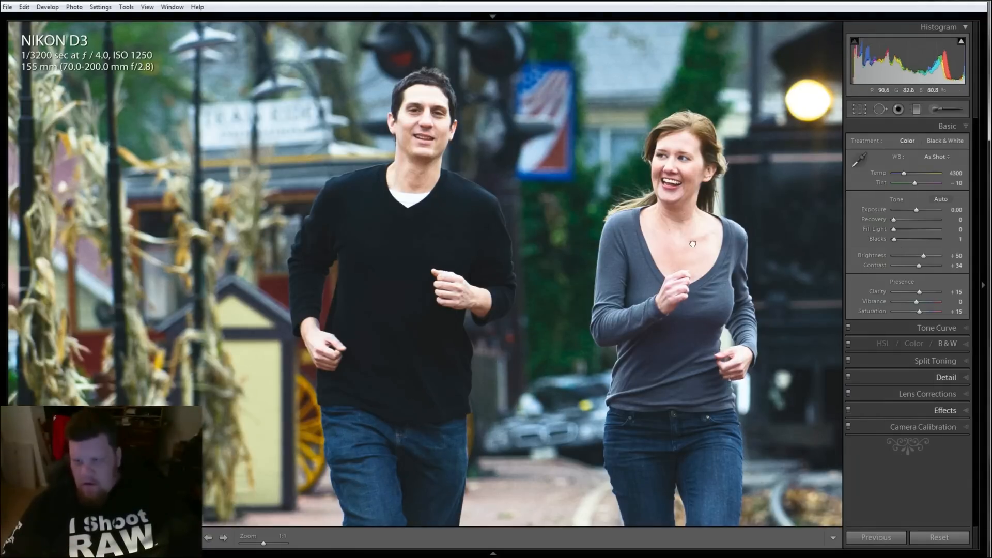
left_click(693, 244)
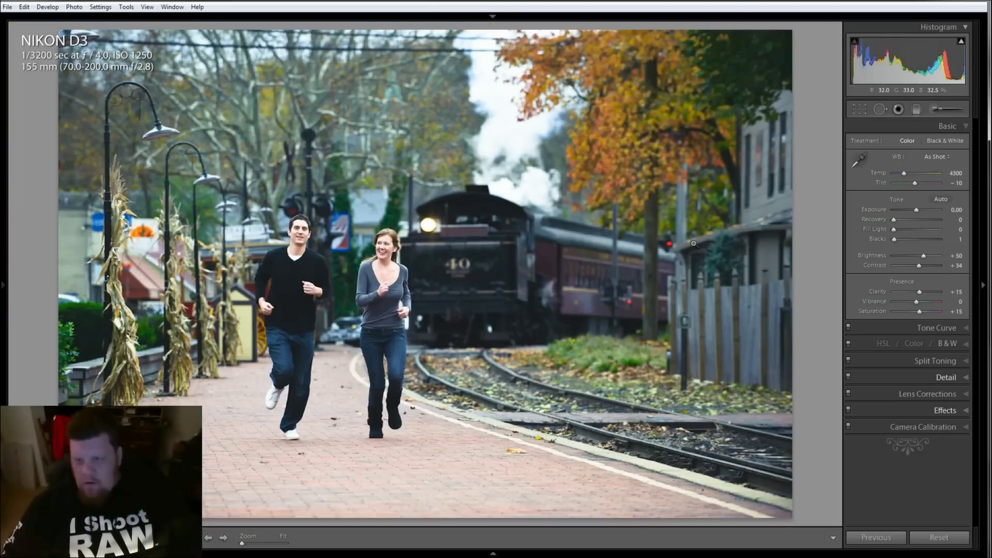
key("ctrl+z")
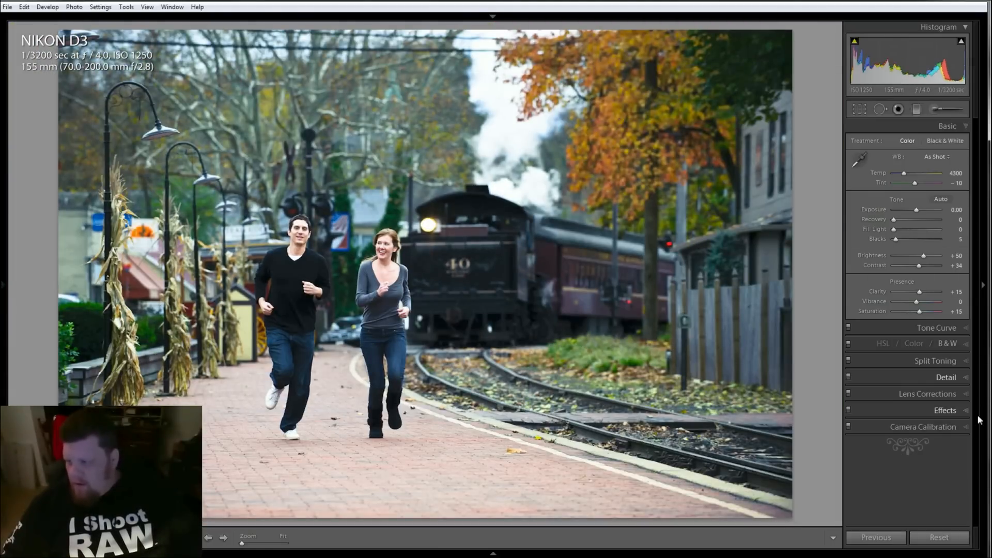
Set the camera calibration profile to Adobe Standard
left_click(965, 426)
left_click(941, 279)
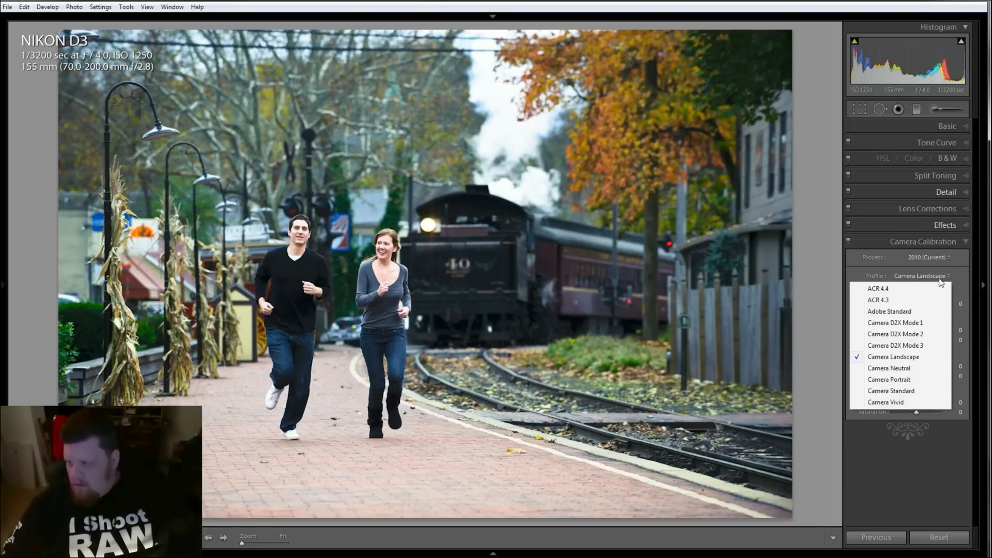
left_click(925, 312)
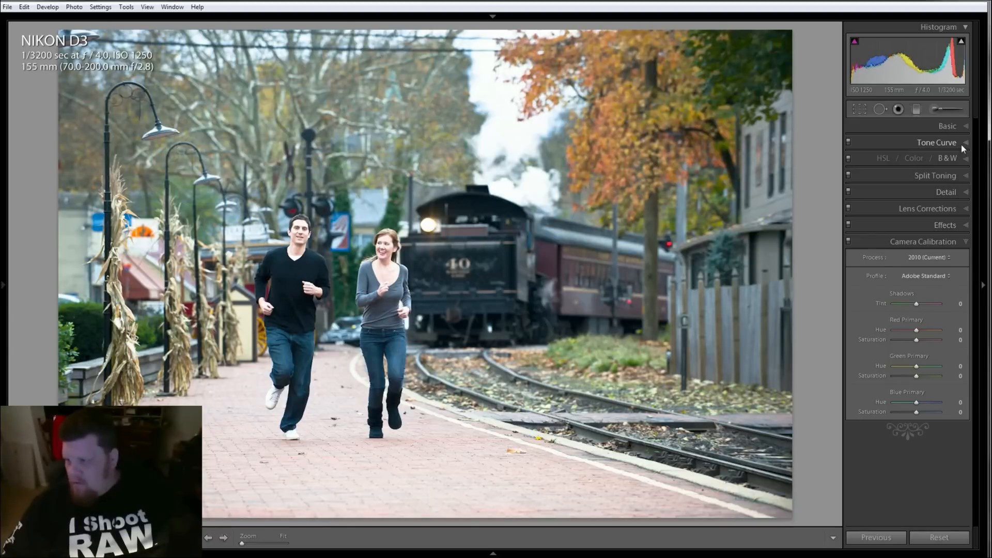
Reset the Tone Curve highlights, lights, darks and shadows region sliders to 0
left_click(960, 143)
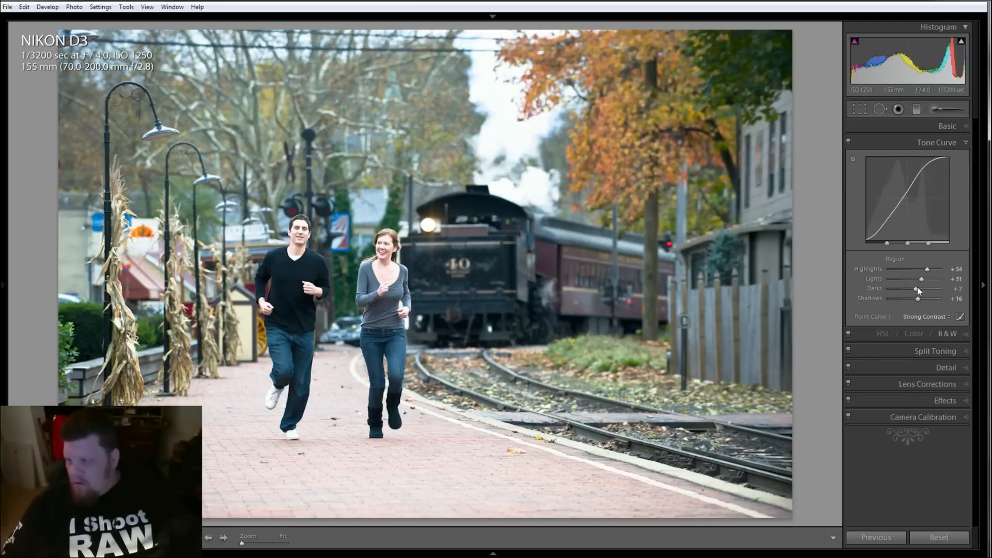
left_click(870, 268)
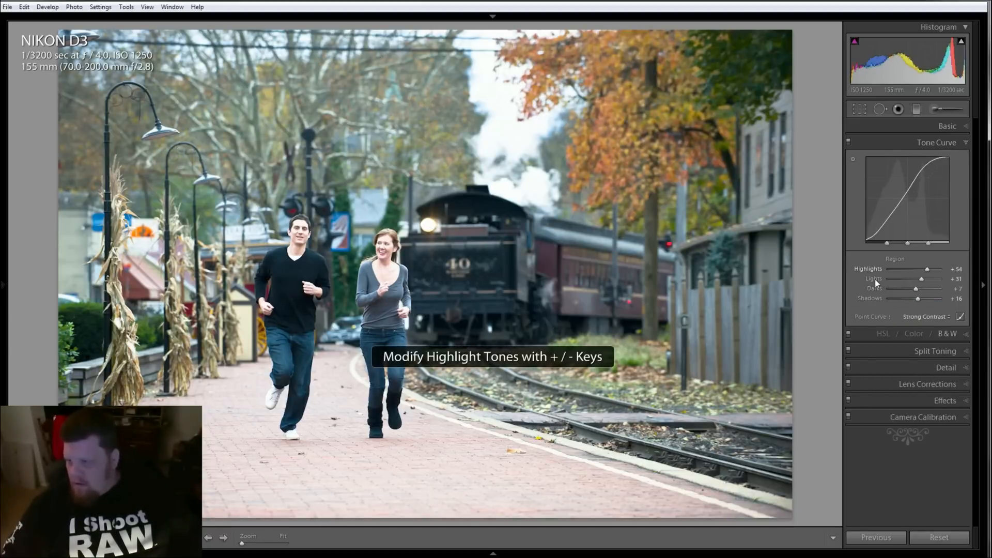
double_click(873, 279)
double_click(875, 288)
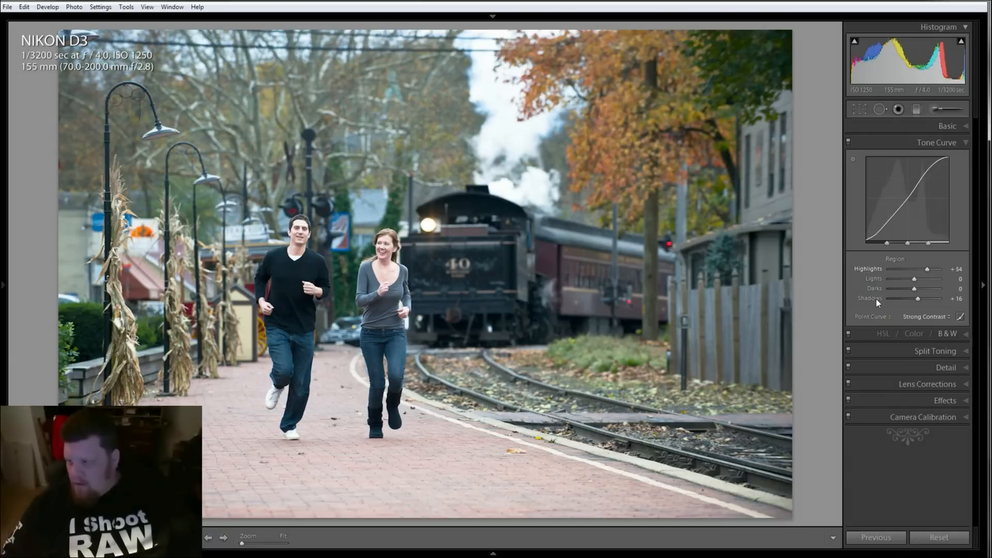
double_click(876, 299)
double_click(874, 267)
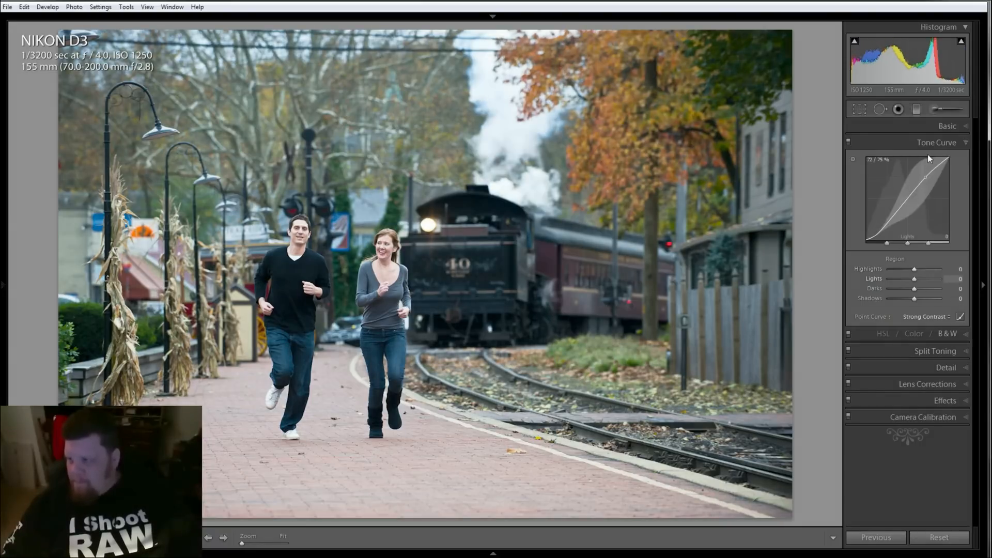
In the Basic settings, set brightness to +60 and contrast to +66
left_click(946, 127)
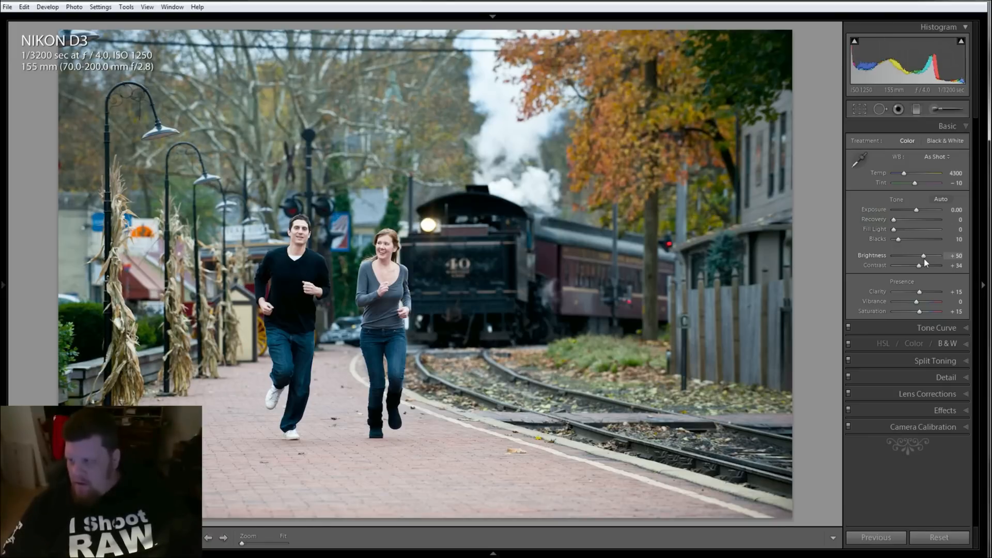
left_click_drag(925, 260, 926, 259)
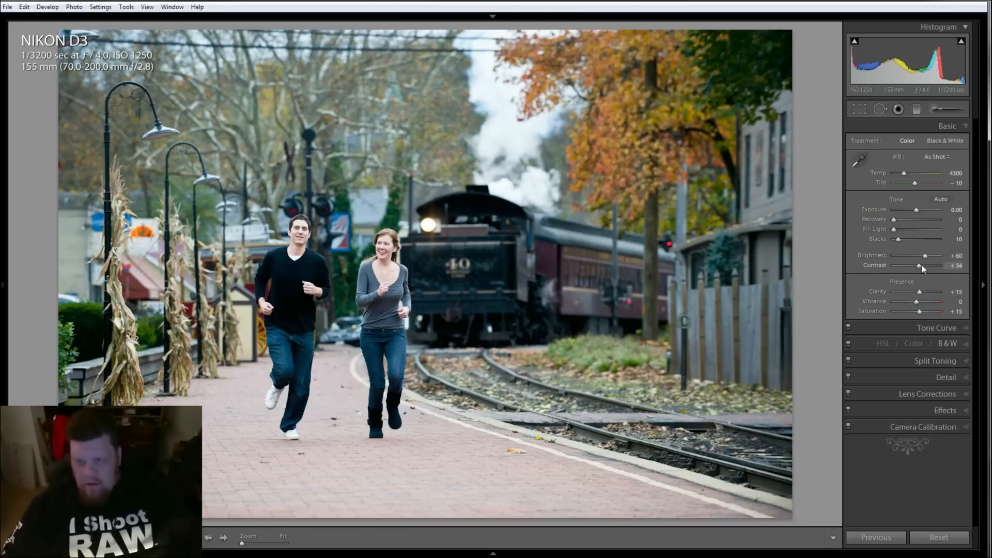
left_click_drag(921, 265, 959, 265)
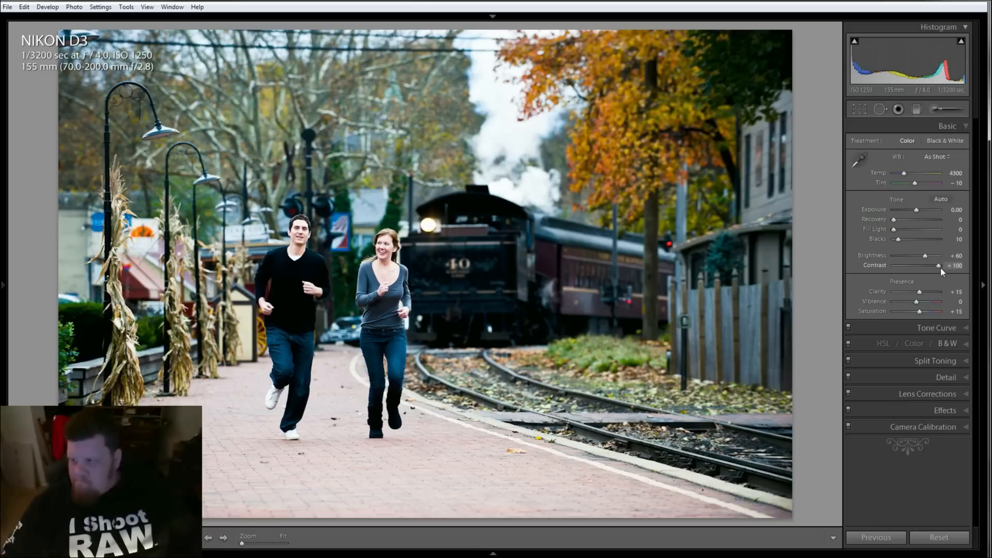
left_click_drag(940, 267, 930, 268)
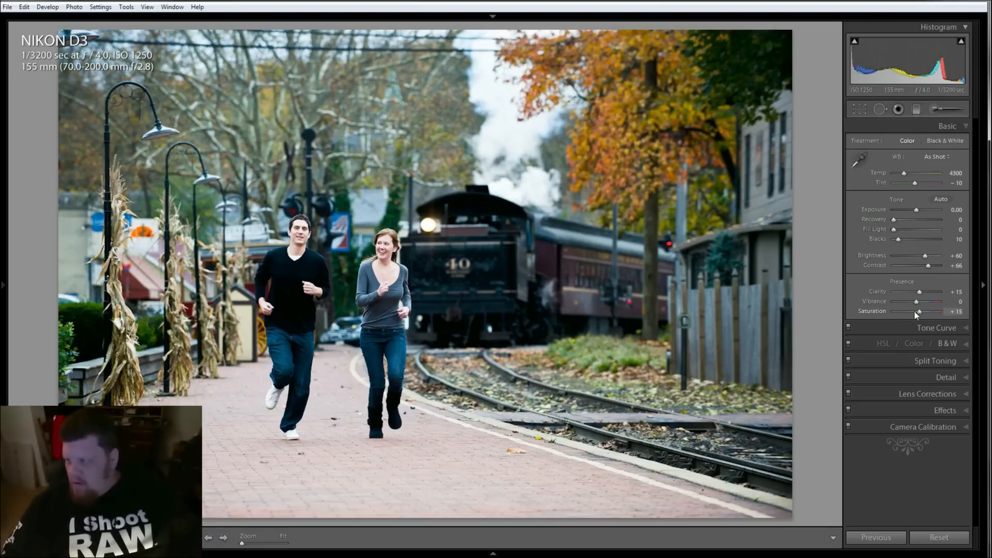
Compare the Black & White treatment and the Shade, Cloudy and Daylight white balance presets, returning to Color and As Shot
left_click(951, 141)
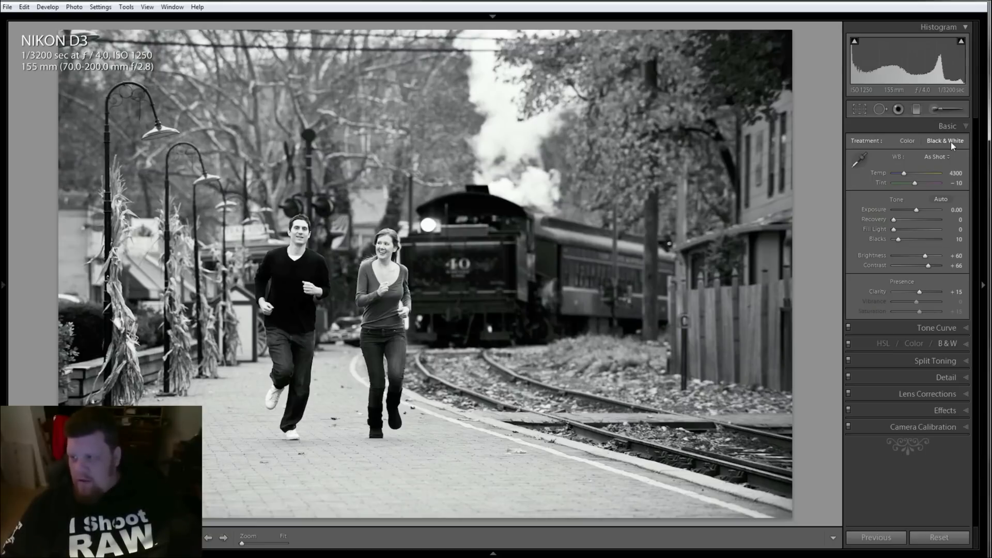
left_click(909, 140)
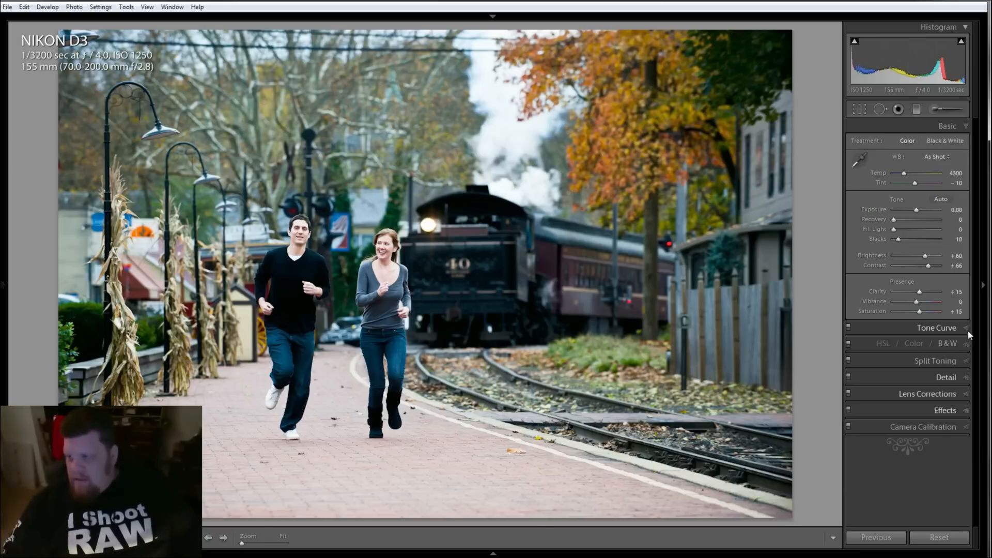
left_click(940, 155)
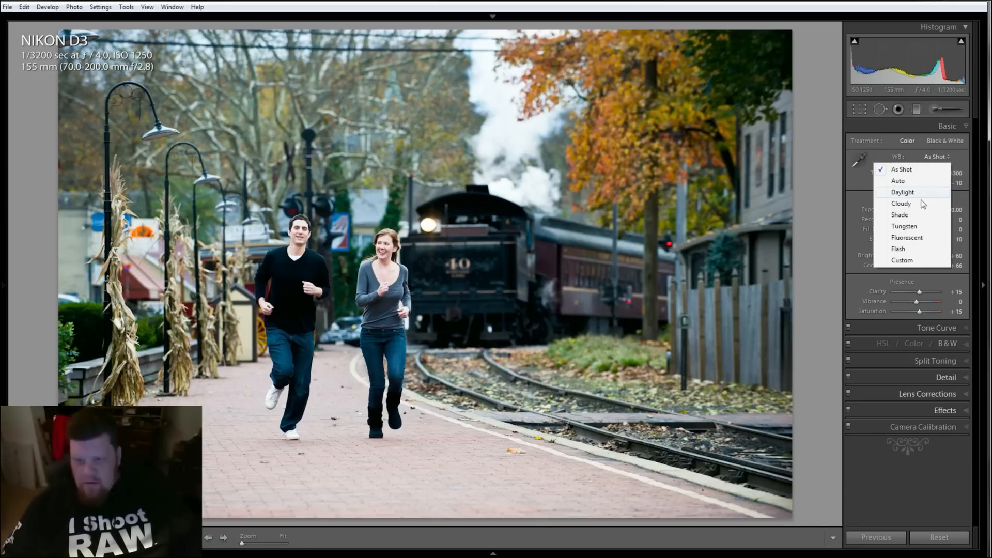
left_click(919, 214)
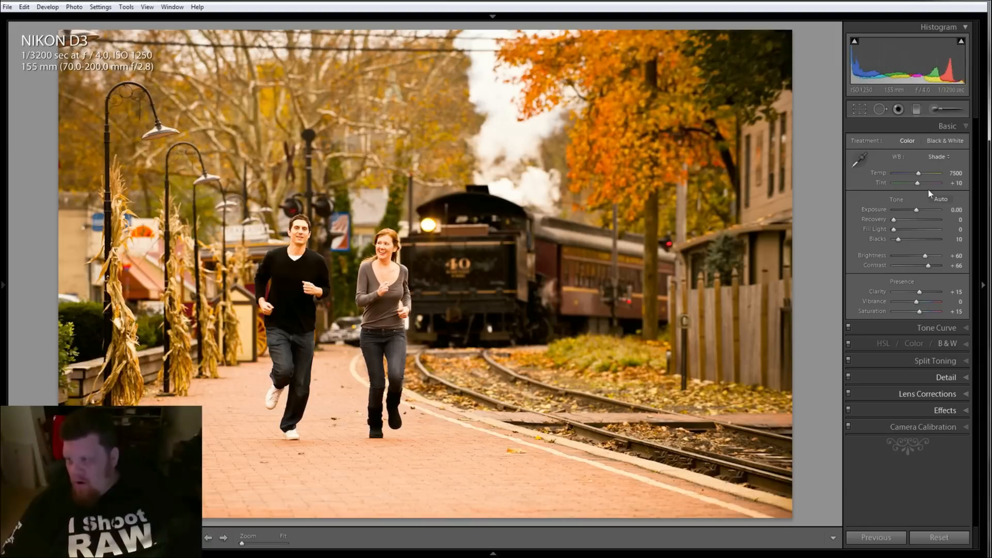
left_click(937, 156)
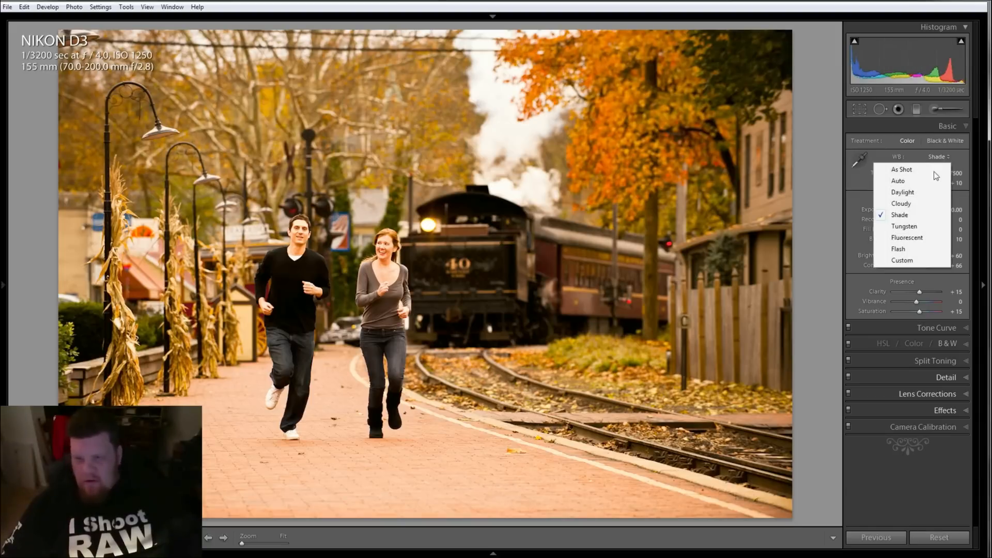
left_click(929, 204)
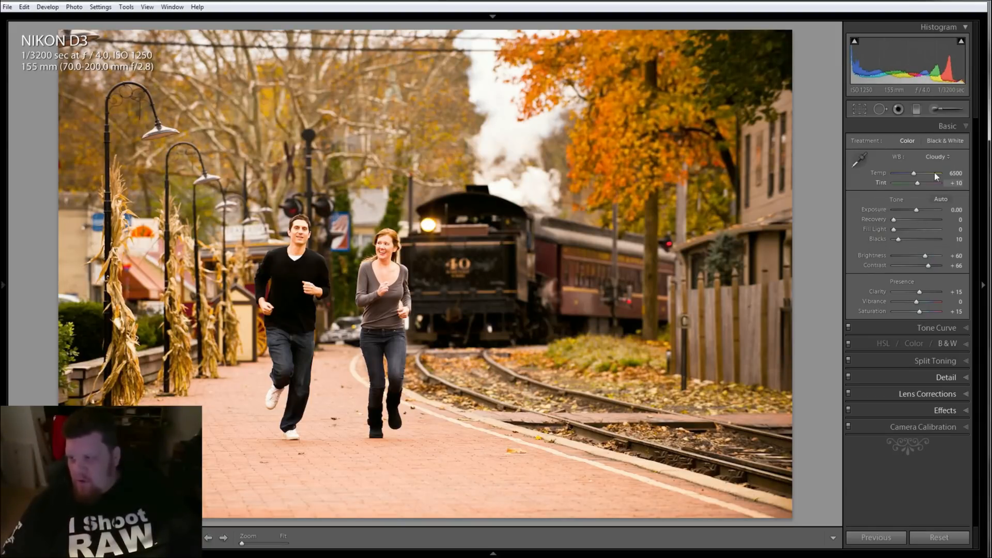
left_click(939, 158)
left_click(938, 195)
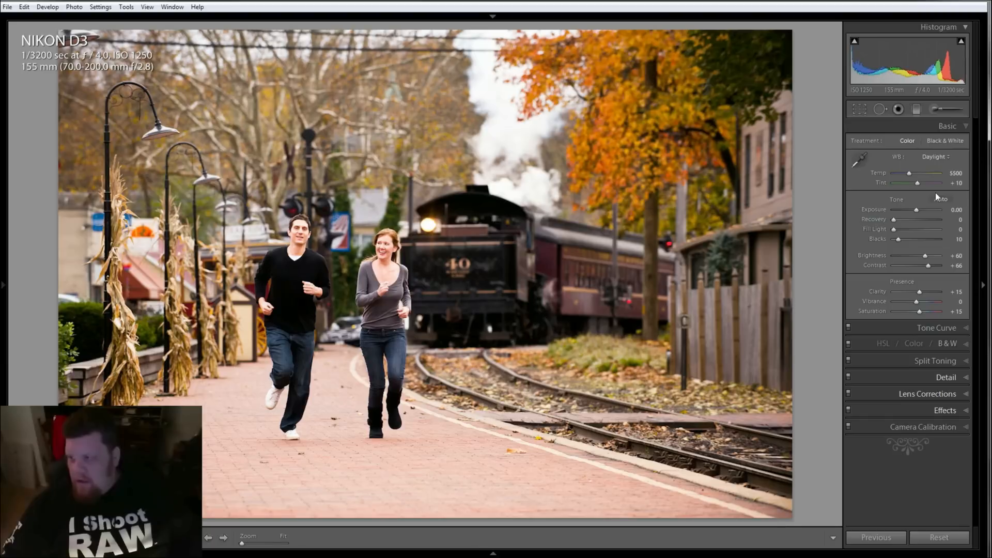
left_click(939, 158)
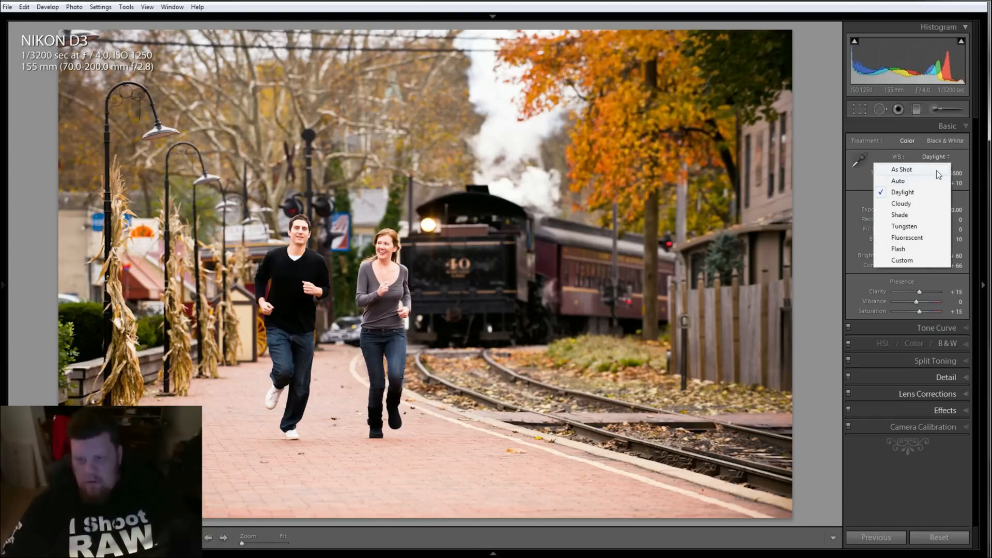
left_click(936, 171)
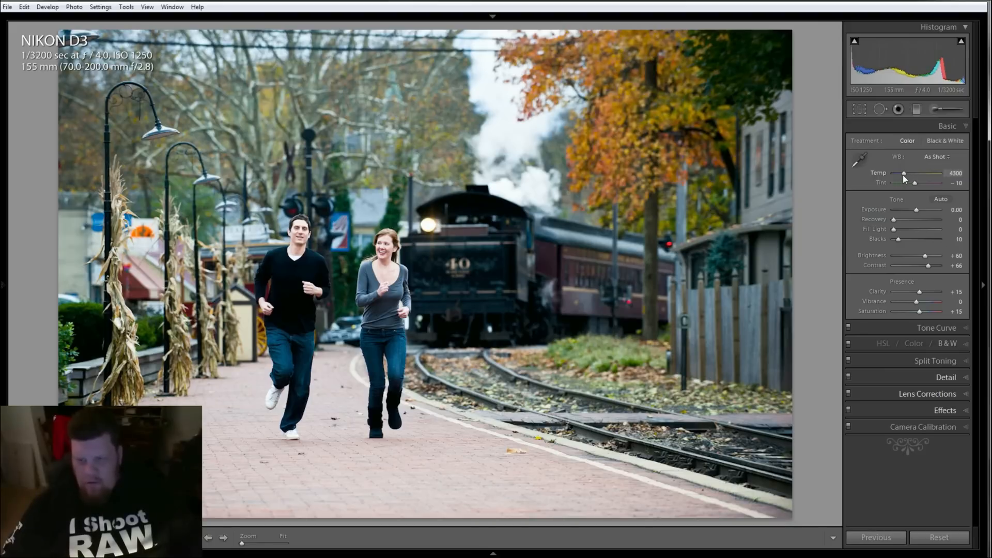
Set white balance temperature to 5218 and tint to -16
left_click_drag(903, 175, 906, 175)
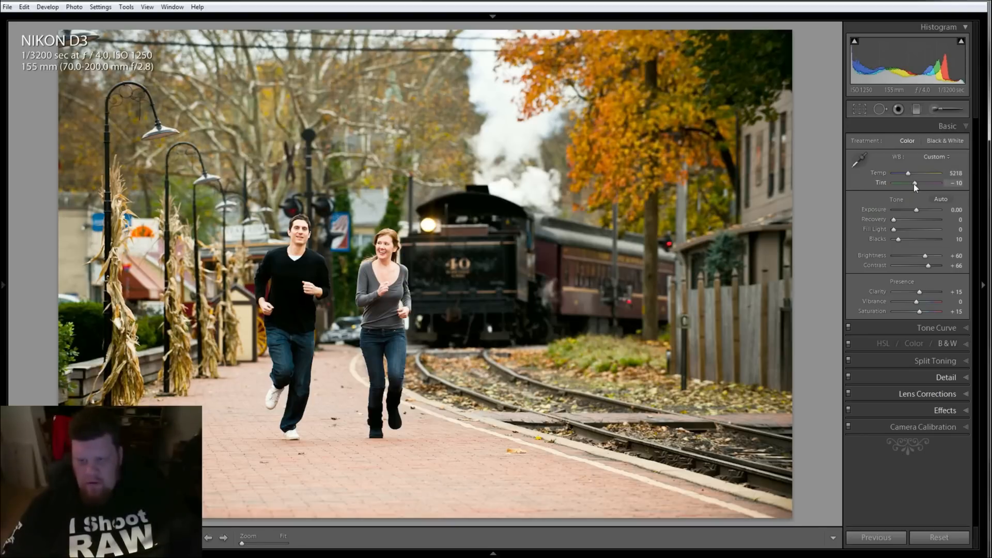
left_click_drag(913, 184, 910, 184)
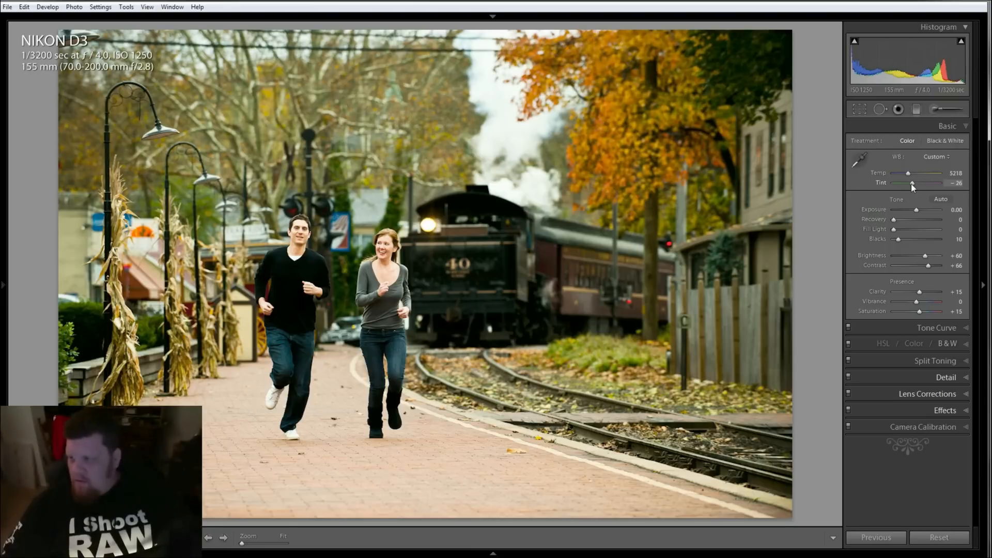
left_click_drag(910, 184, 912, 184)
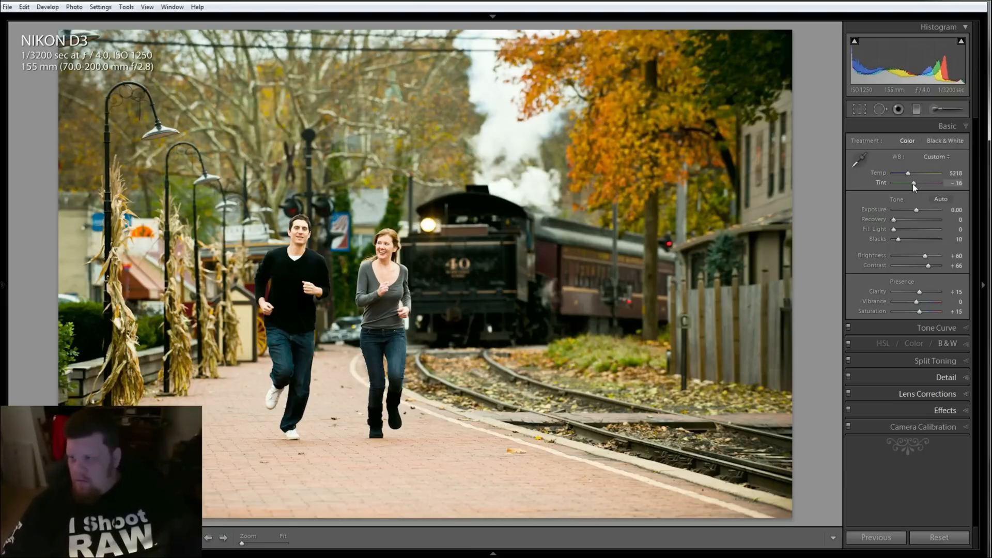
Sample a neutral point on the train with the white balance picker, then set temperature to 4759
left_click(860, 162)
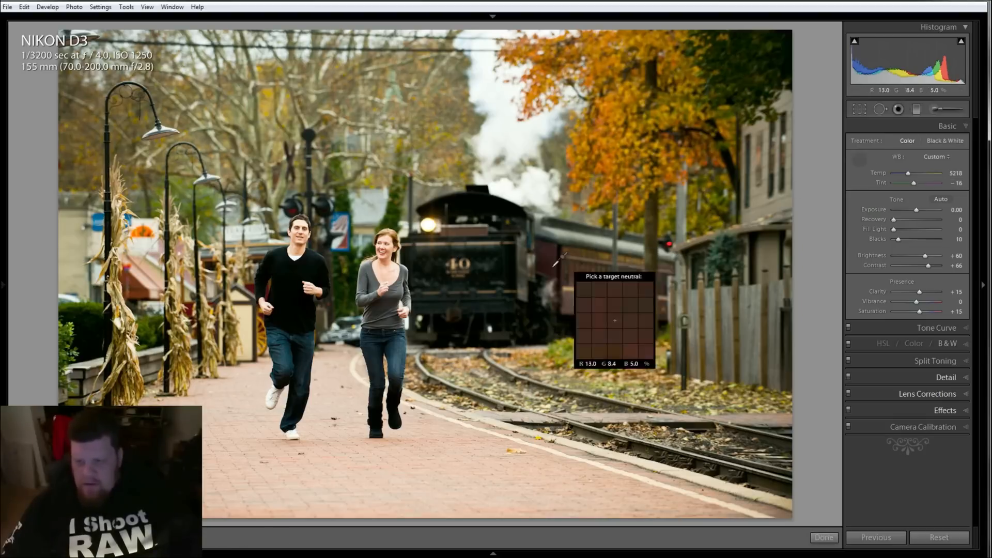
left_click(498, 268)
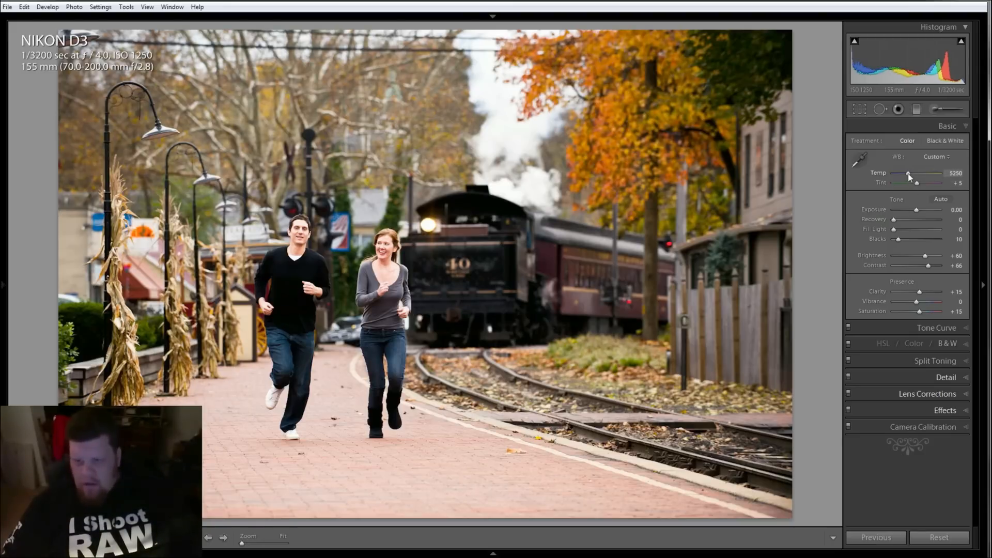
left_click_drag(908, 175, 905, 175)
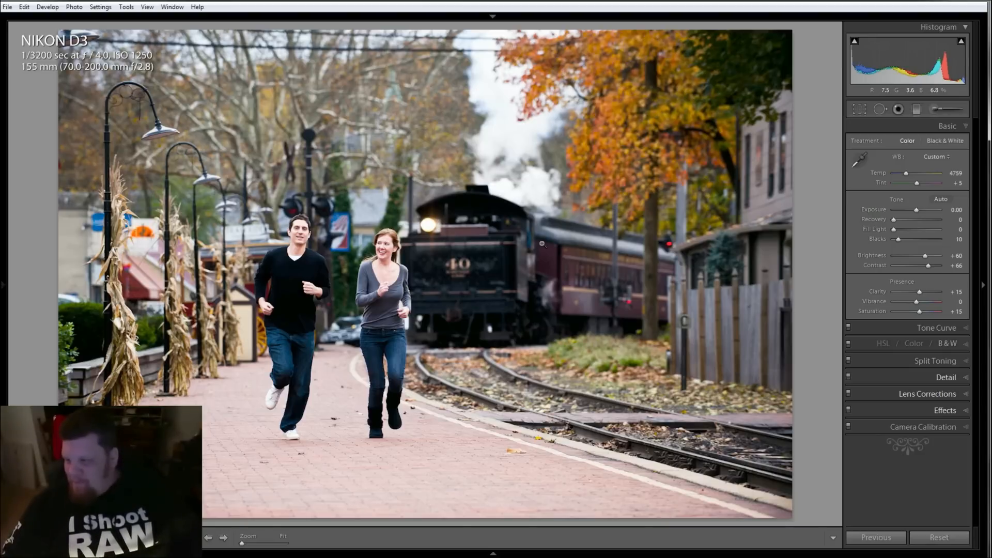
Set the Detail sharpening amount to 34 and masking to 13 while viewing the couple at 1:1
left_click(963, 330)
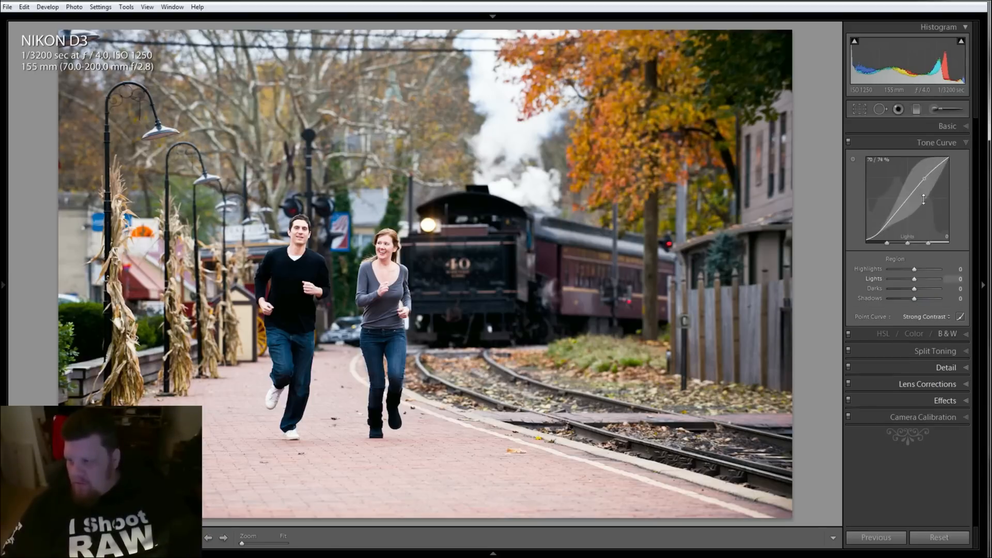
left_click(965, 334)
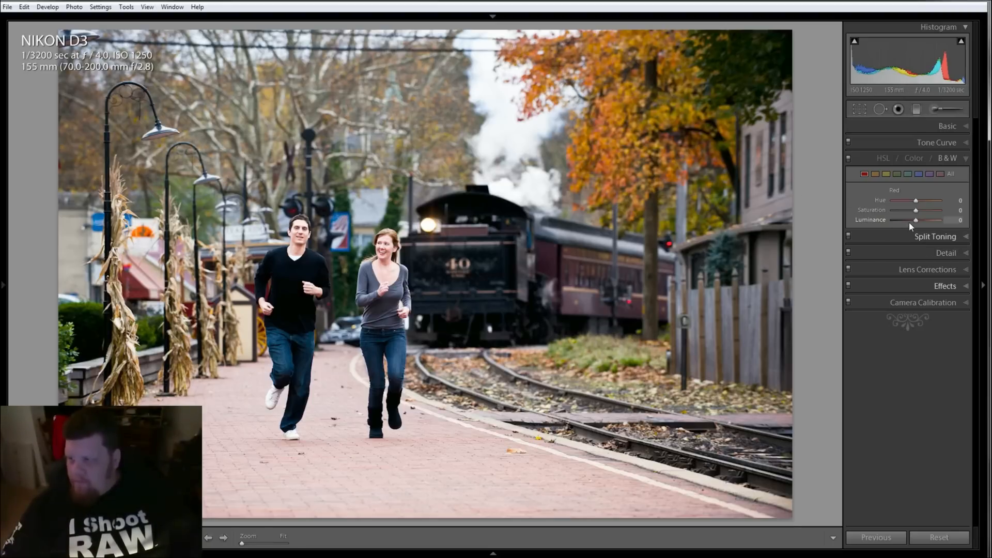
left_click(882, 158)
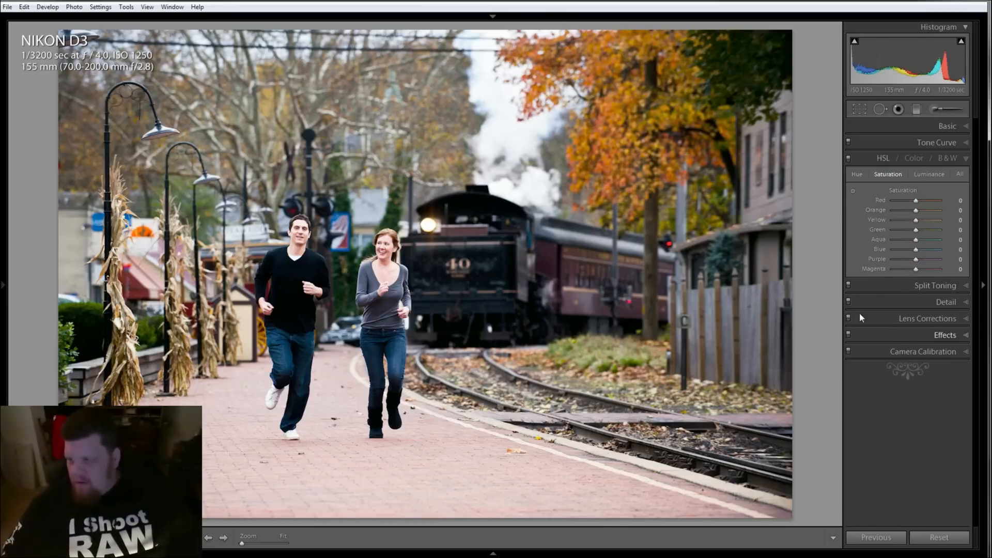
left_click(948, 284)
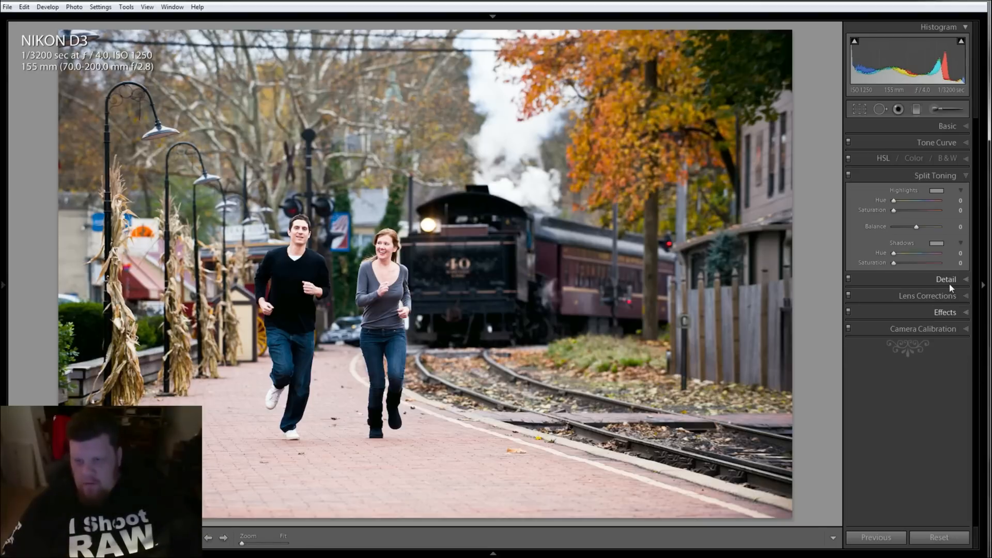
left_click(950, 284)
left_click(242, 299)
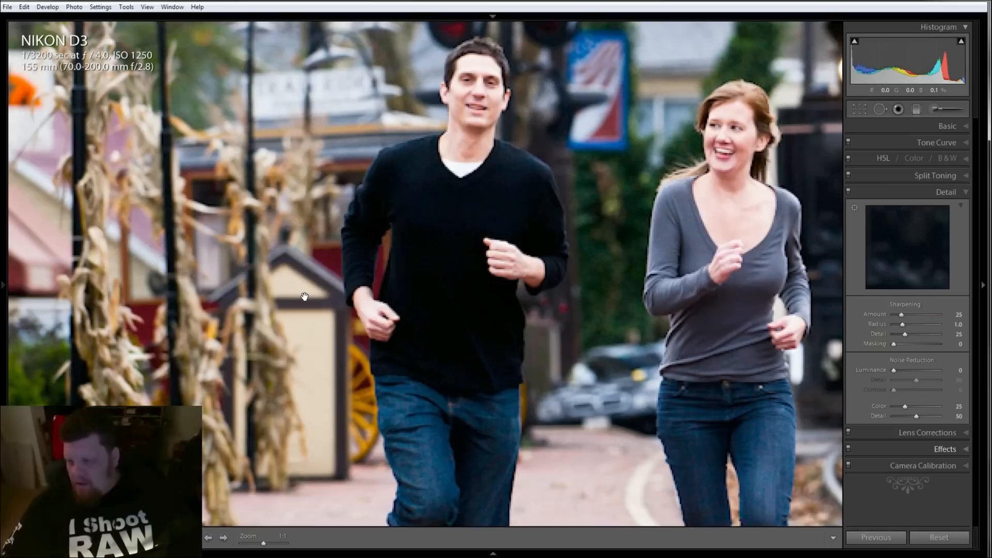
left_click_drag(805, 266, 692, 285)
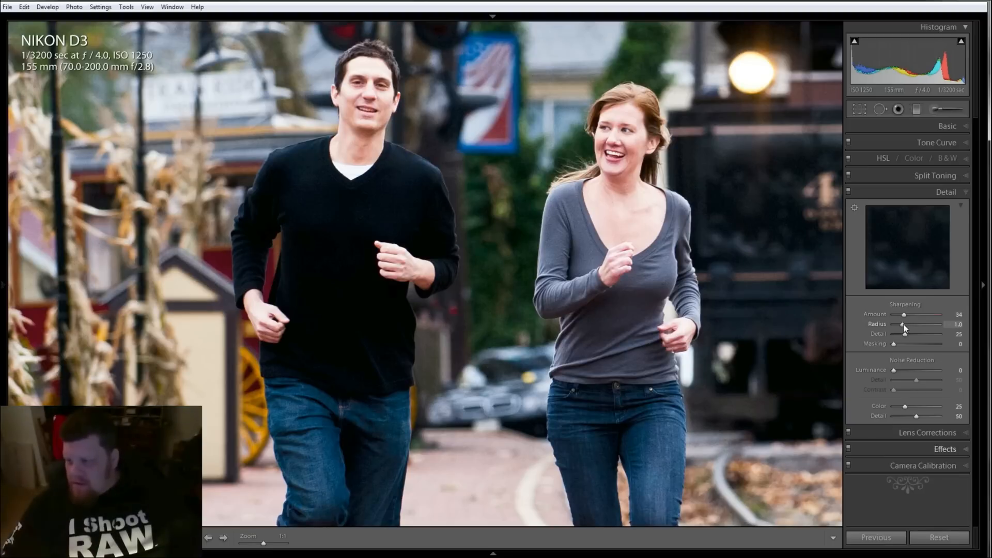
left_click_drag(903, 325, 906, 325)
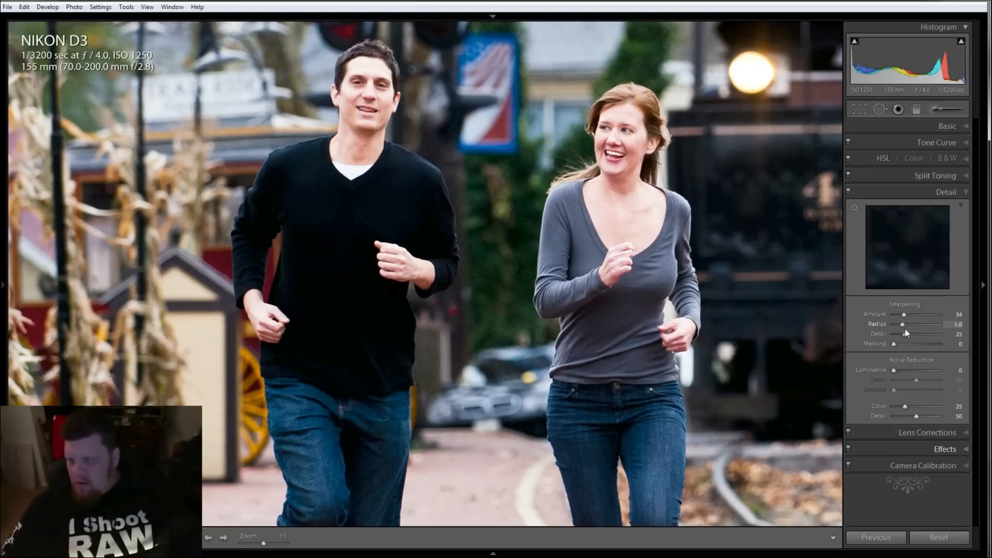
left_click_drag(896, 345, 897, 345)
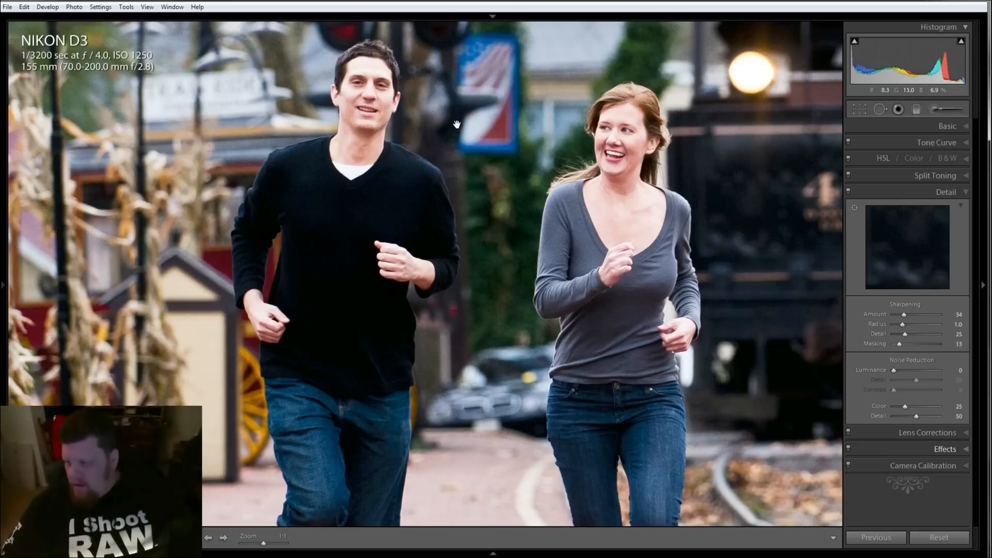
Add a post-crop vignette with an amount of -8
left_click(954, 432)
left_click(356, 245)
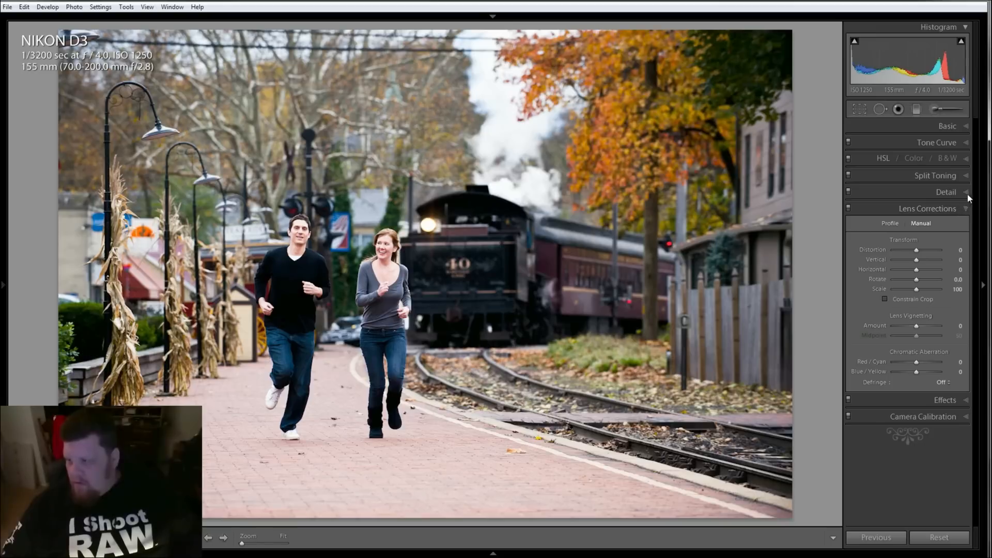
left_click(951, 400)
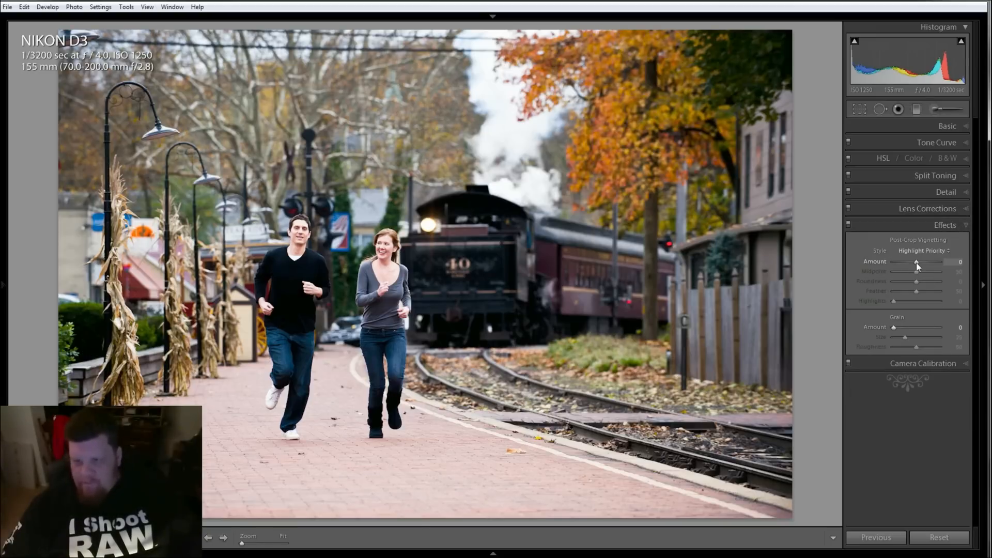
left_click_drag(916, 262, 914, 266)
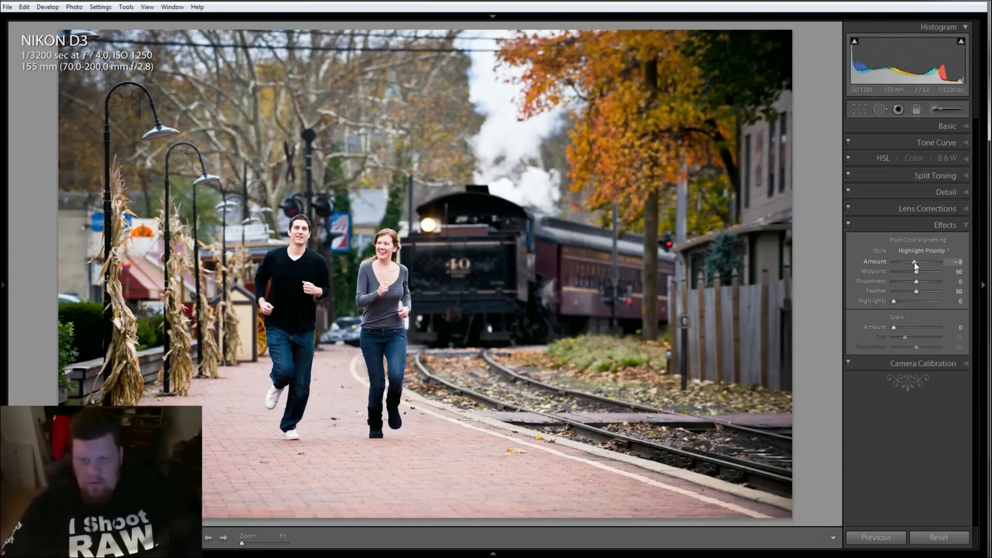
left_click_drag(915, 263, 914, 265)
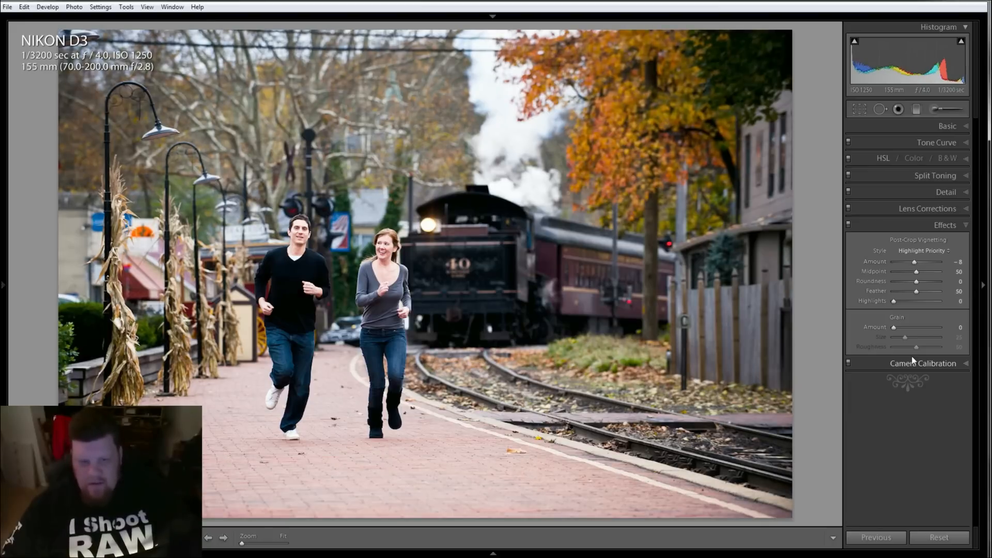
Compare the history state before the vignette with the latest vignette state
left_click(4, 339)
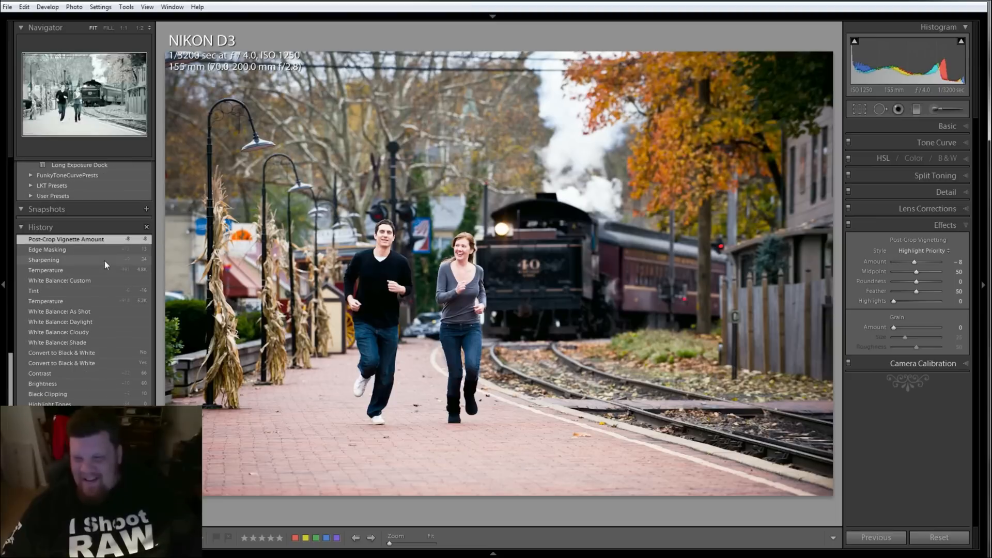
left_click(95, 250)
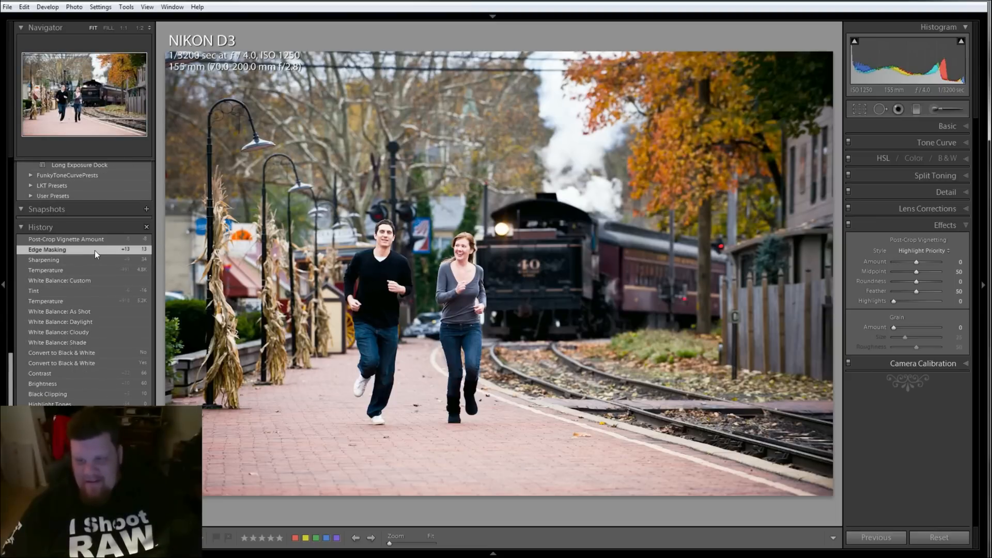
left_click(92, 241)
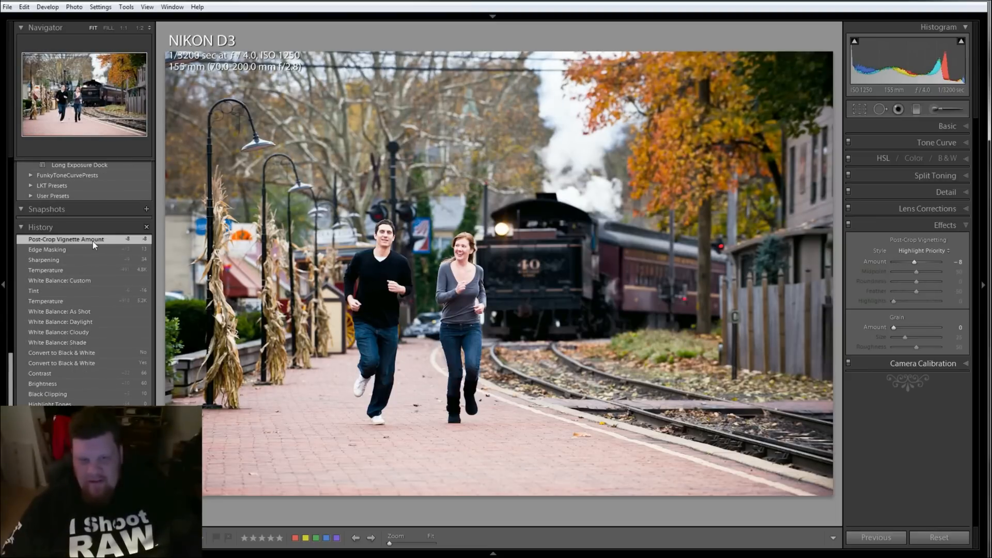
left_click(3, 226)
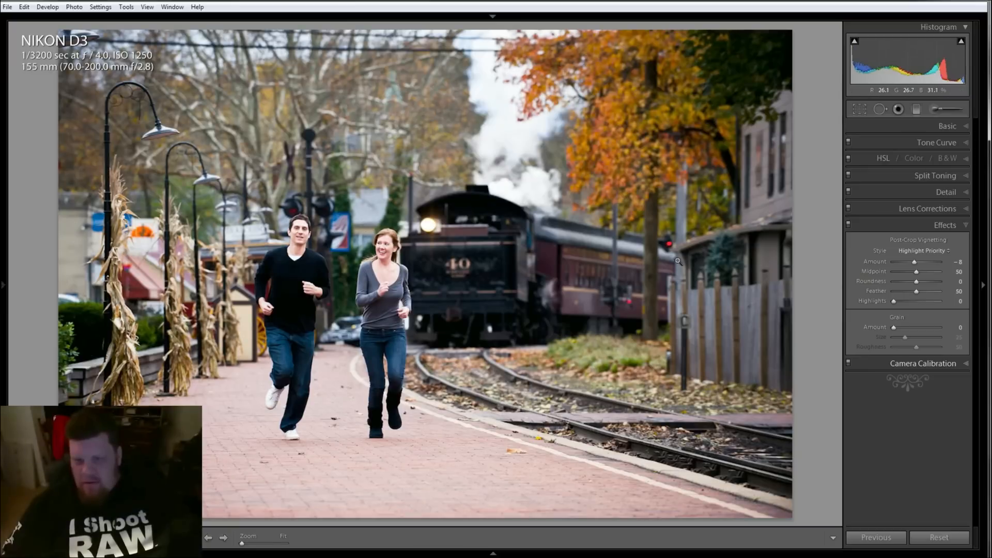
Inspect the colour version at 1:1 zoom, panning across the couple and the train
left_click(471, 299)
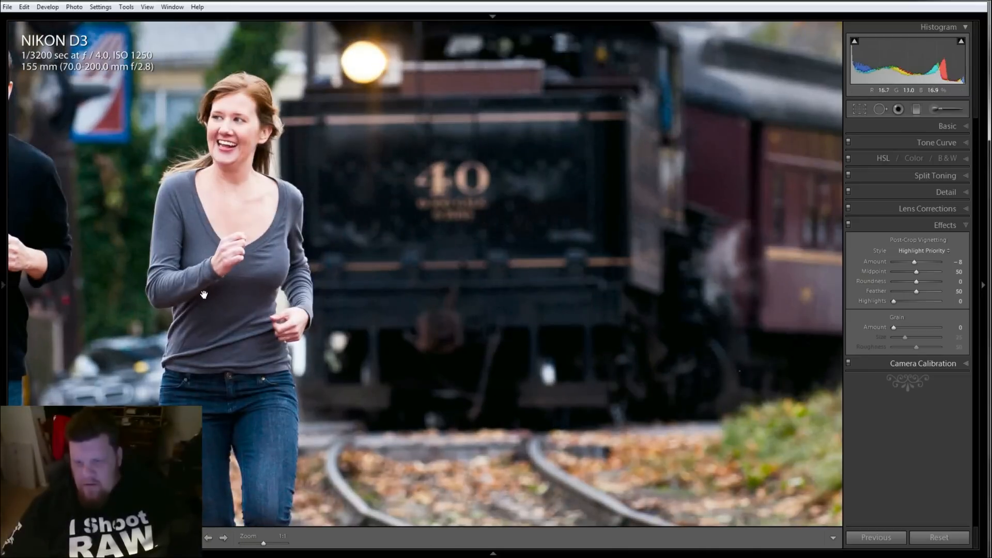
left_click_drag(203, 298, 630, 239)
left_click_drag(516, 467, 459, 229)
left_click_drag(686, 199, 383, 434)
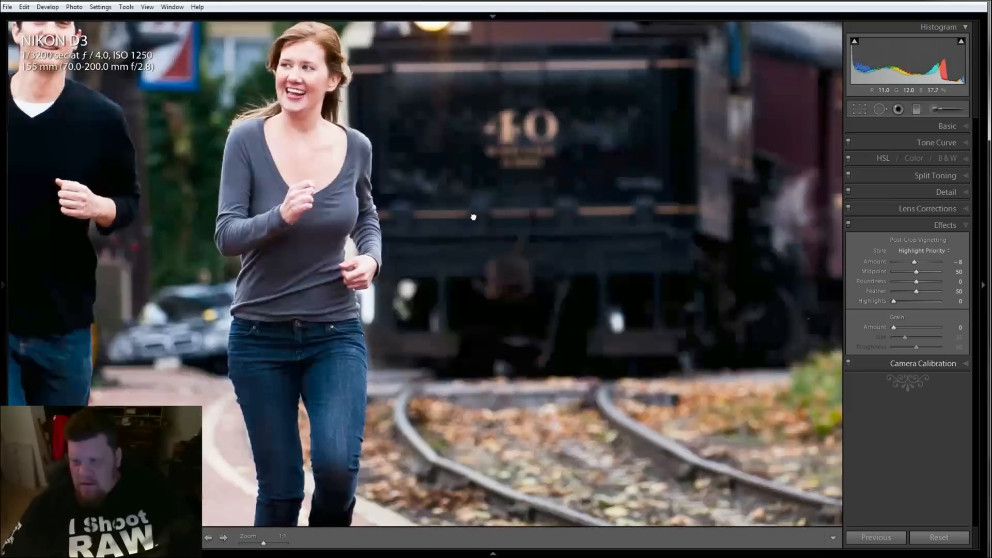
left_click_drag(471, 216, 436, 355)
left_click_drag(279, 354, 555, 324)
left_click(444, 336)
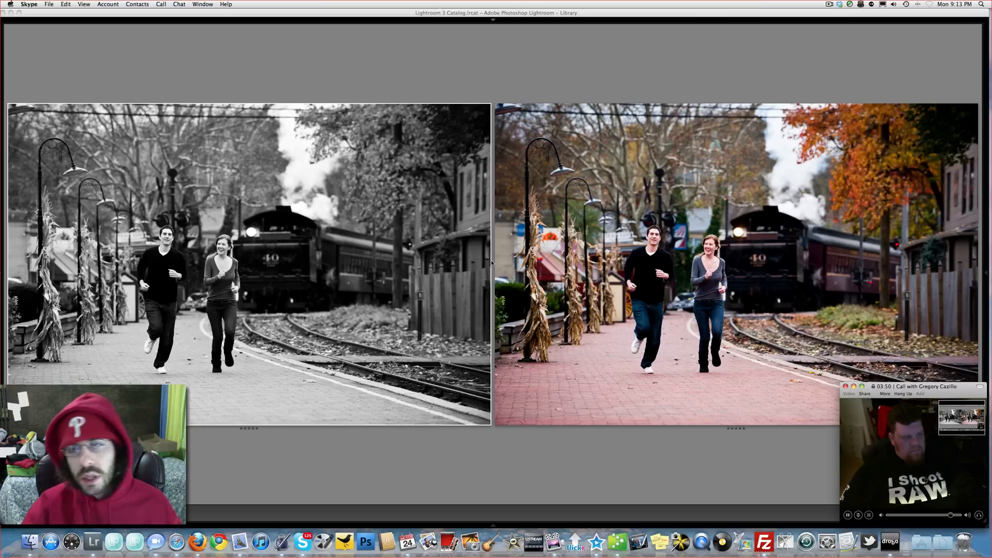
Compare the black-and-white and colour versions side by side, zooming into each one
left_click(839, 164)
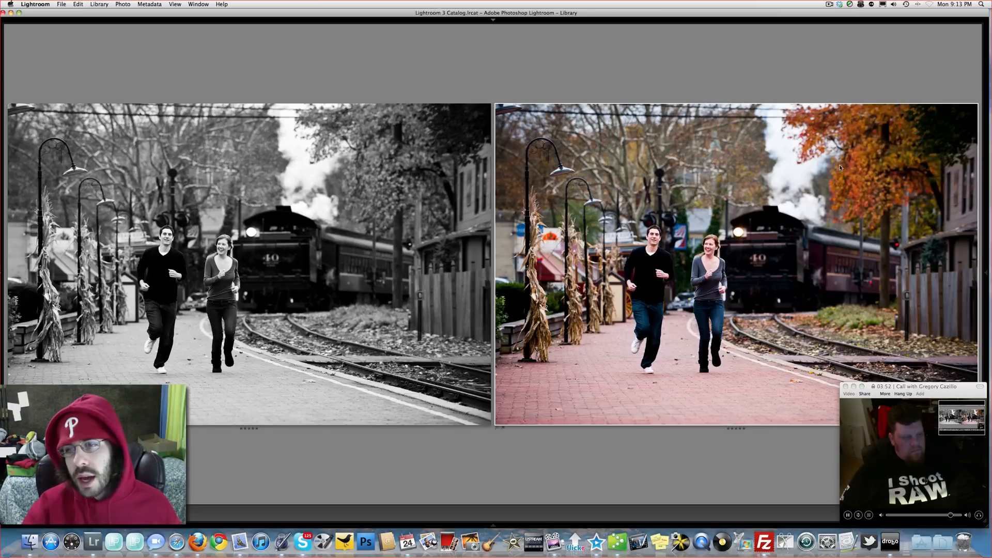
left_click(716, 227)
left_click_drag(609, 188, 535, 301)
left_click_drag(663, 164, 627, 254)
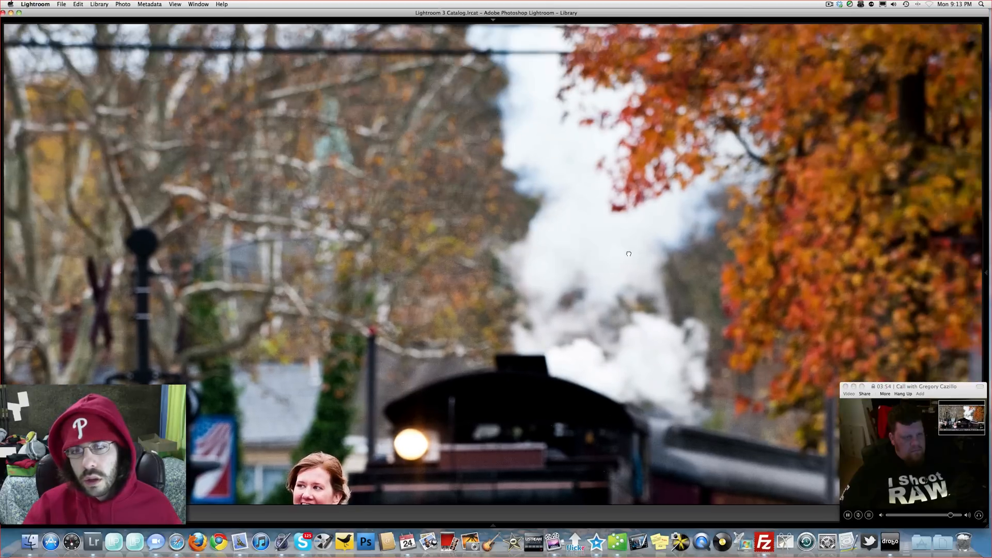
left_click(627, 255)
left_click(326, 178)
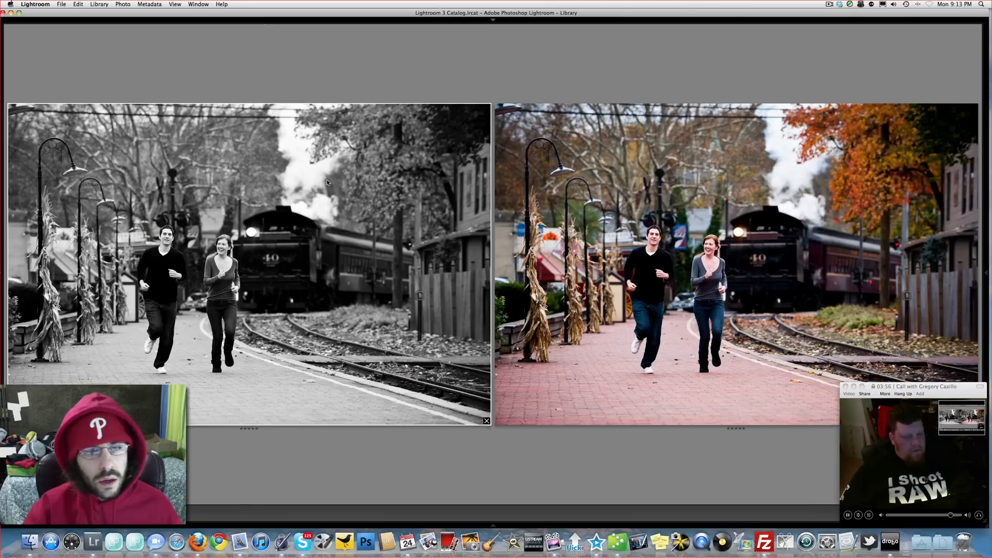
left_click(327, 179)
left_click(411, 184)
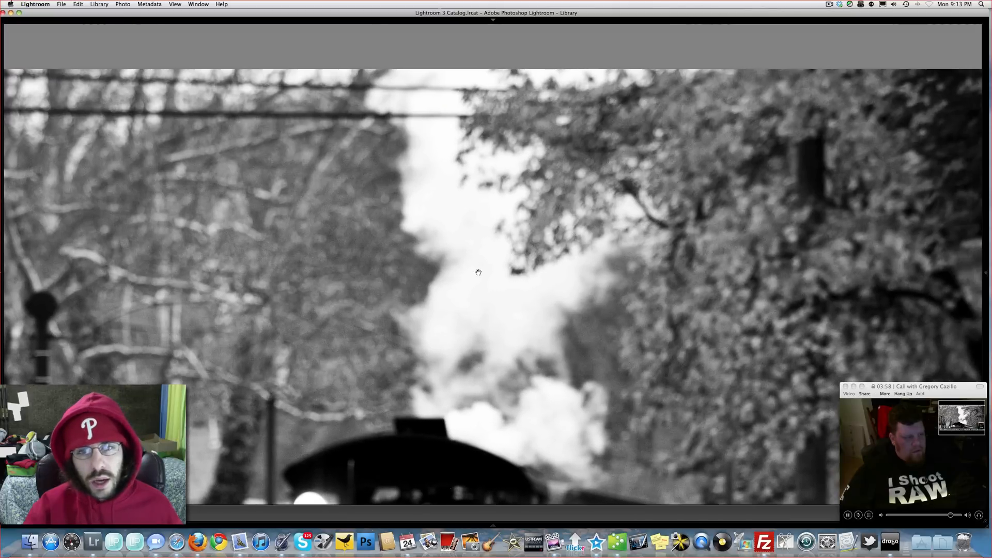
left_click(461, 241)
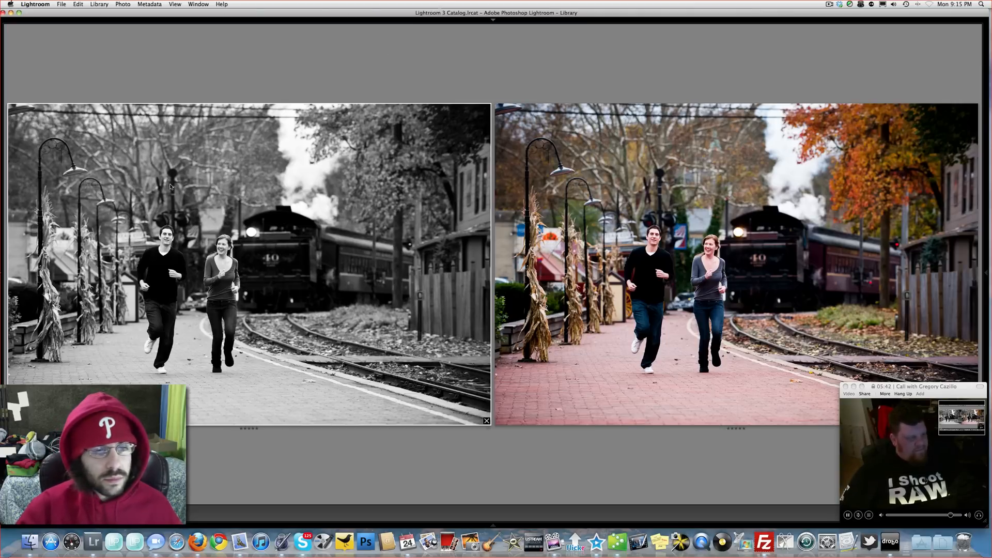
Zoom into each version in turn and pan across the couple and train, returning to the side-by-side view
left_click(194, 236)
left_click_drag(401, 343, 447, 81)
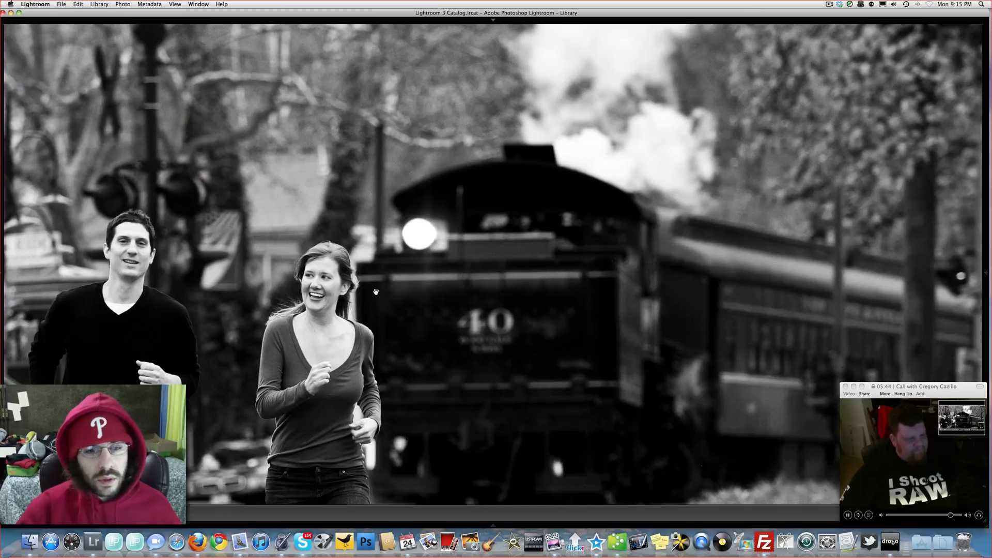
left_click_drag(375, 292, 553, 91)
left_click_drag(505, 120, 543, 159)
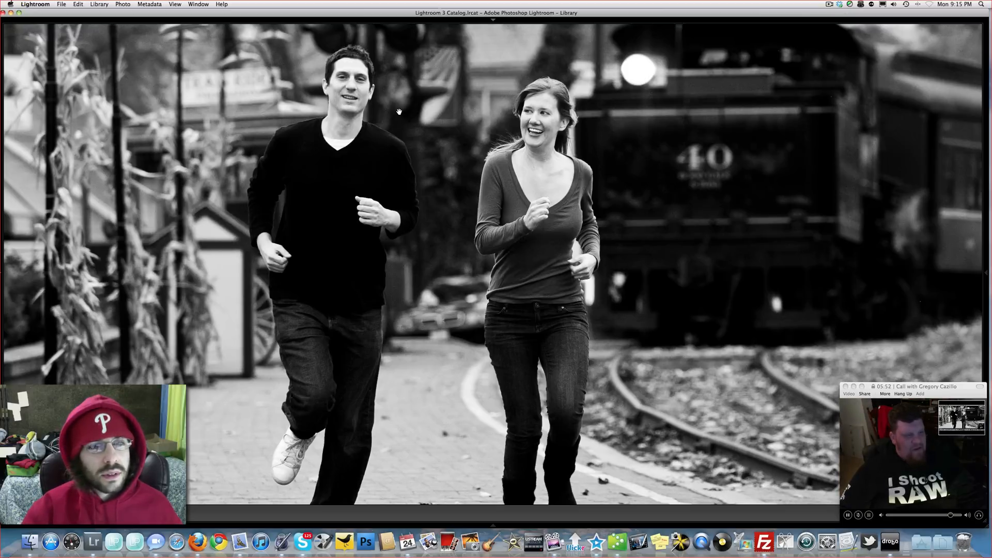
left_click(431, 111)
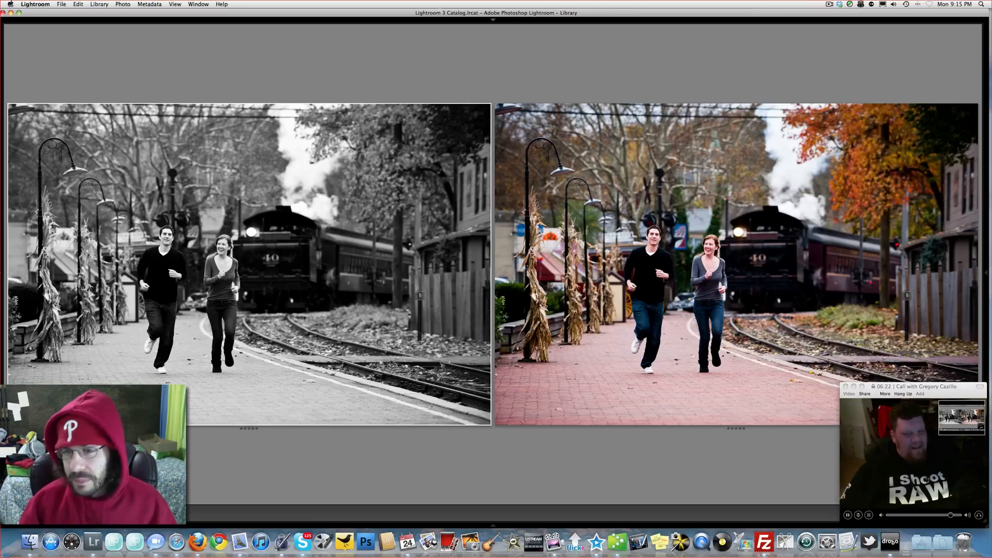
double_click(931, 110)
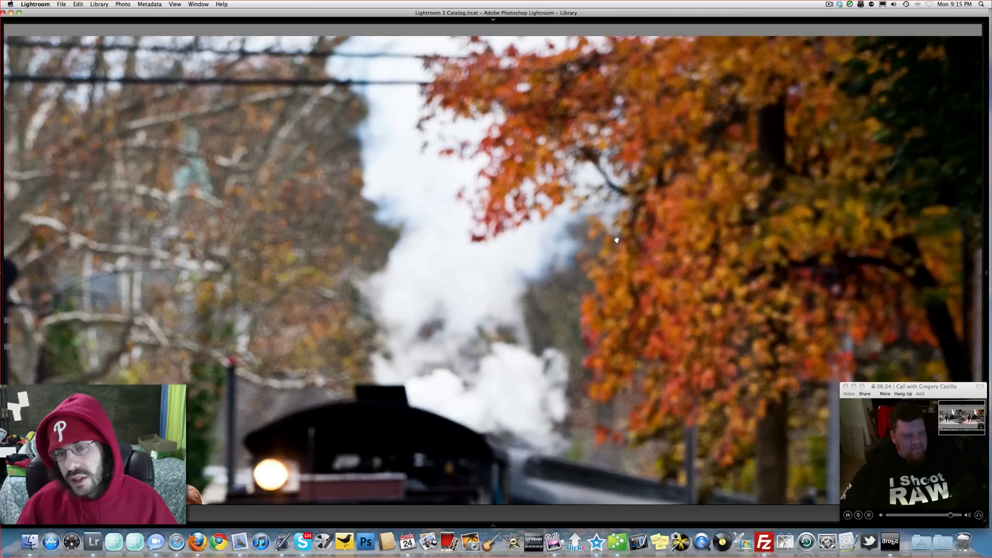
left_click_drag(362, 353, 606, 140)
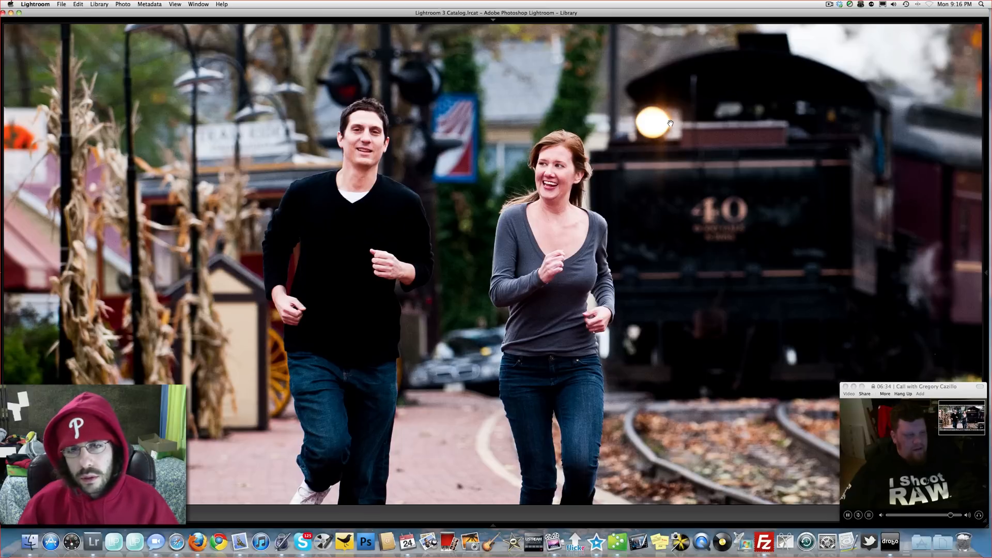
key("n")
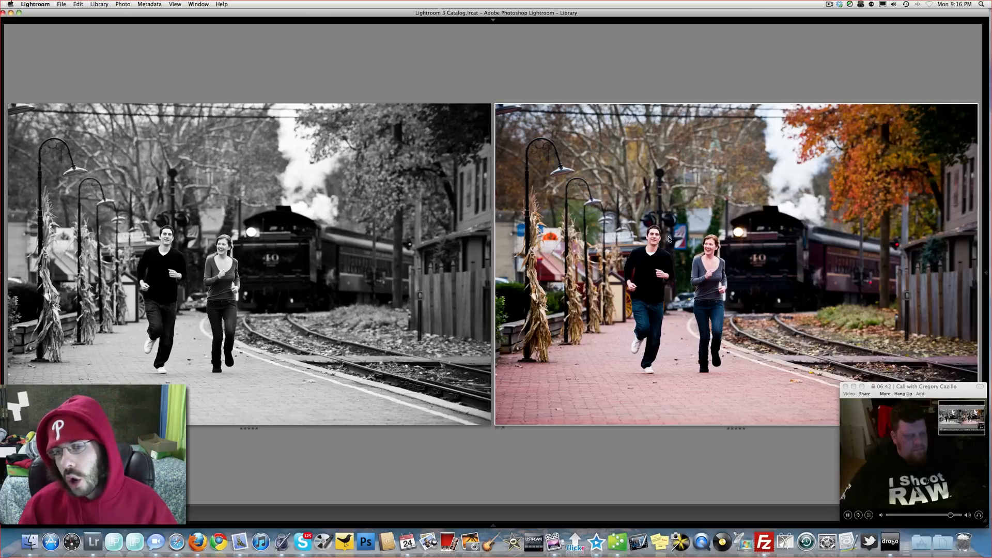
key("z")
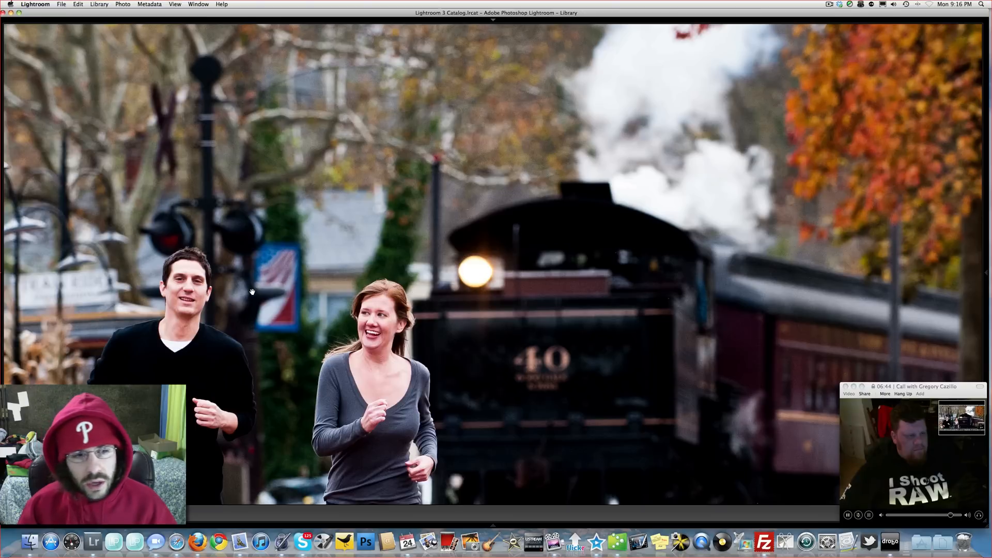
left_click(182, 300)
left_click(382, 228)
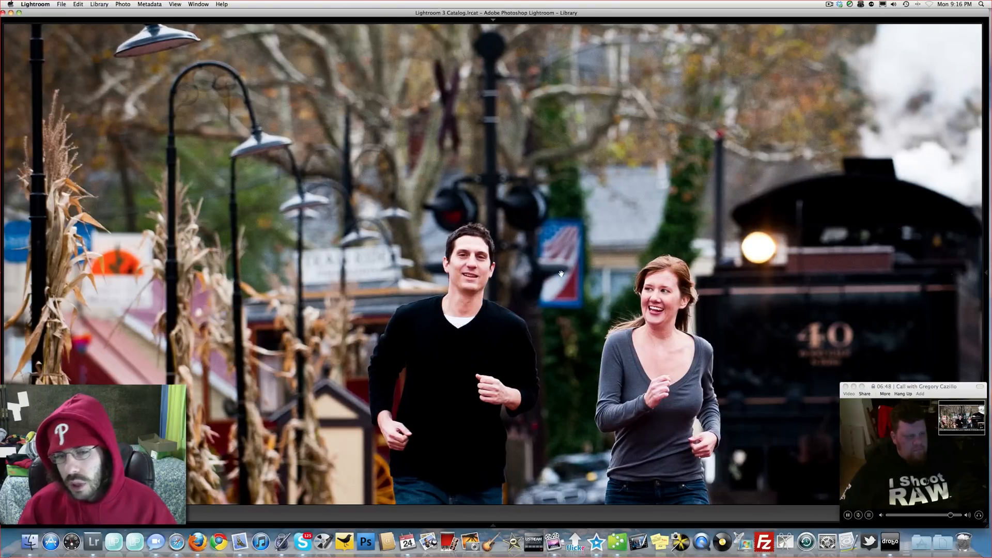
key("c")
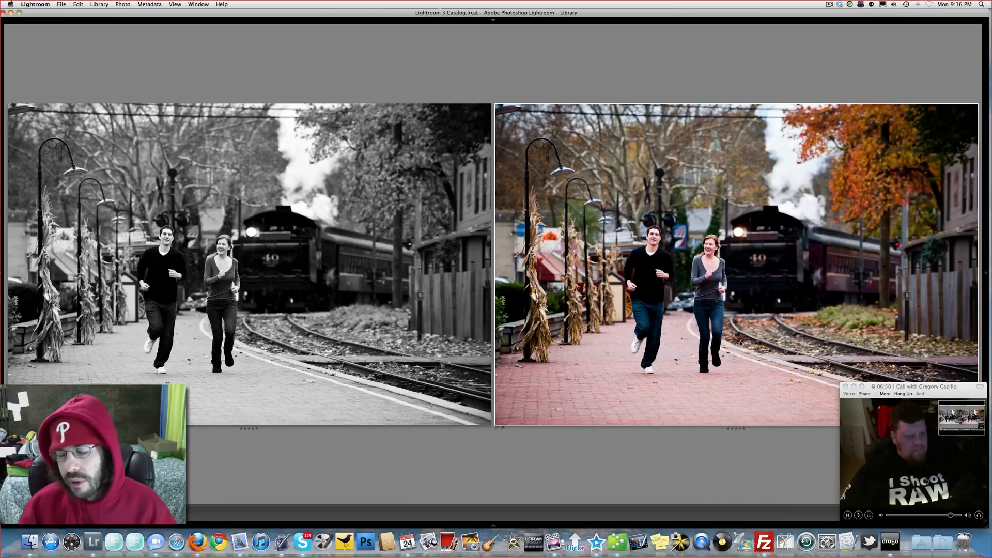